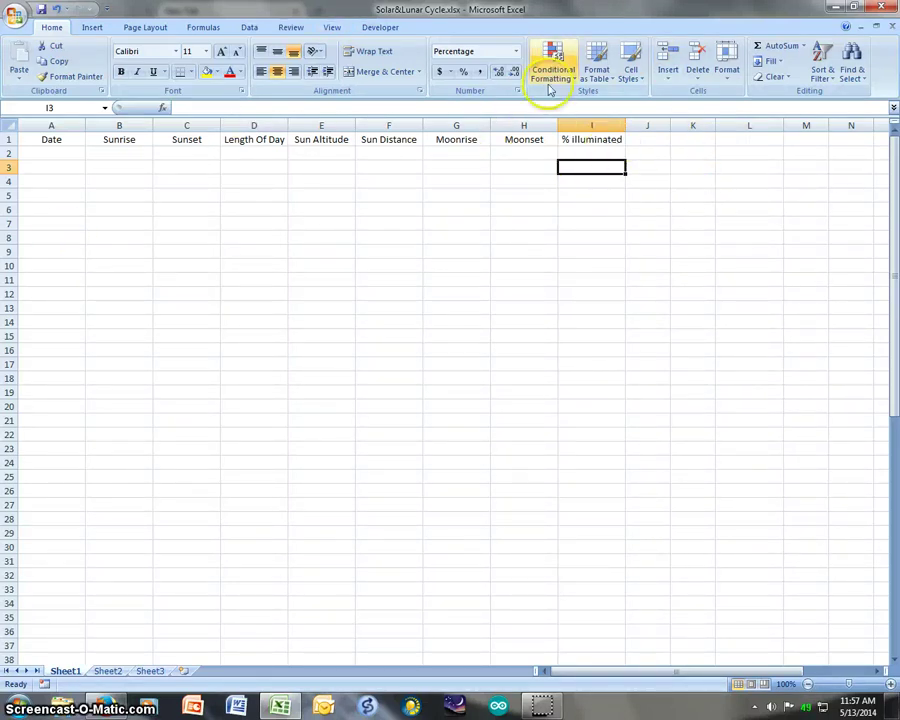
- On timeanddate.com, open Cleveland's sunrise/sunset table and show all of May 2014
{"action": "left_click", "coordinate": [118, 706]}
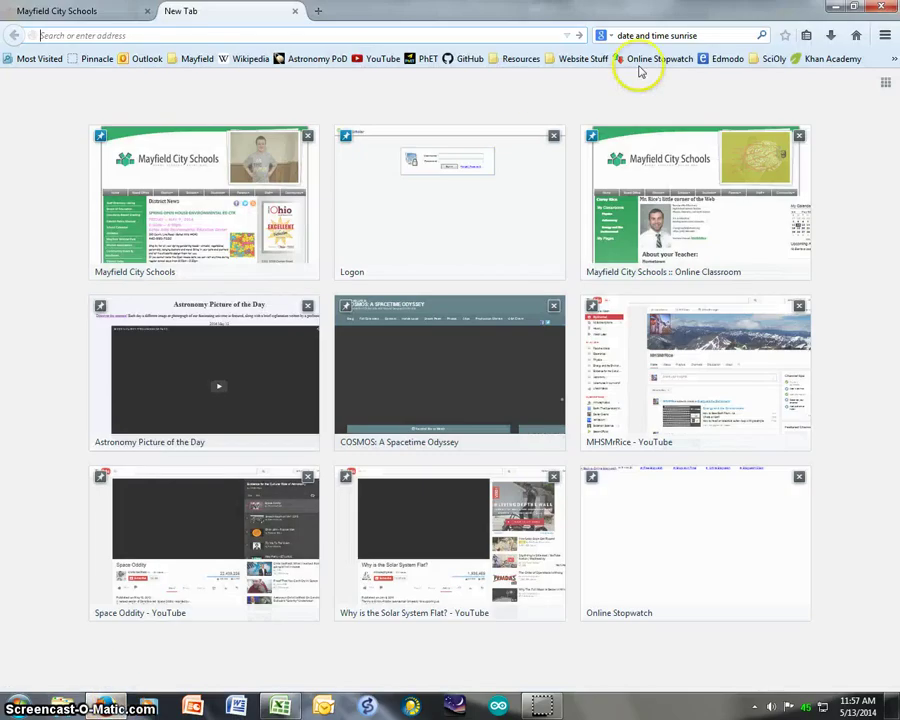
{"action": "left_click", "coordinate": [763, 36]}
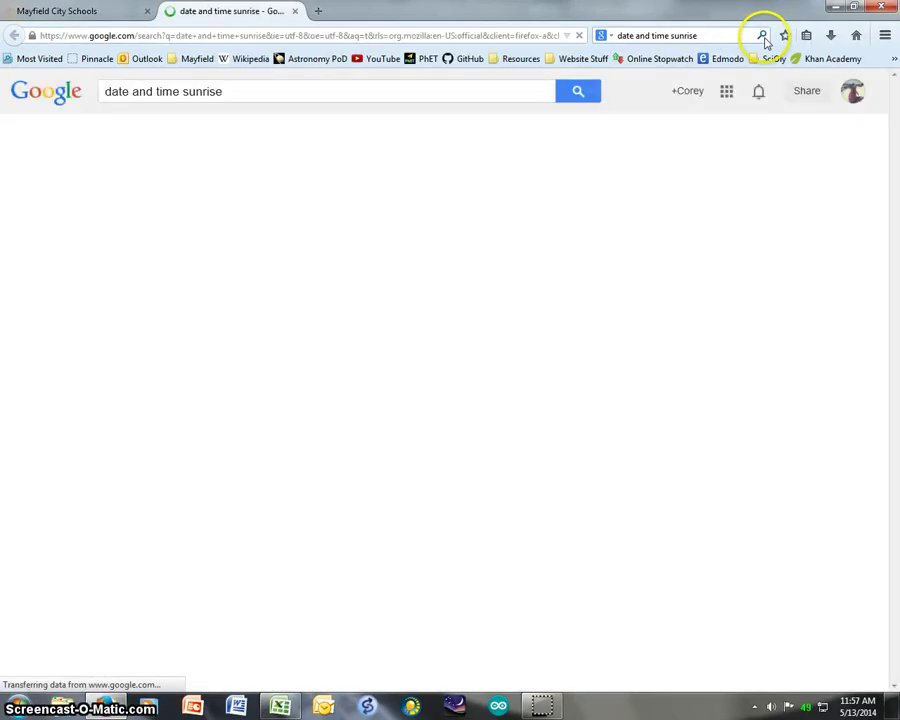
{"action": "left_click", "coordinate": [208, 216]}
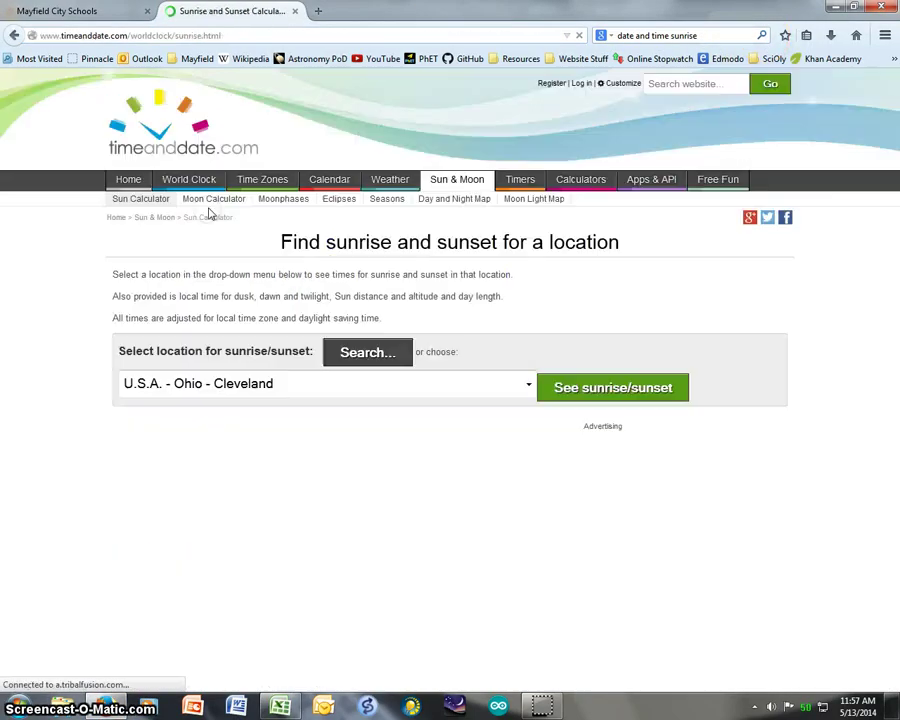
{"action": "left_click", "coordinate": [605, 390]}
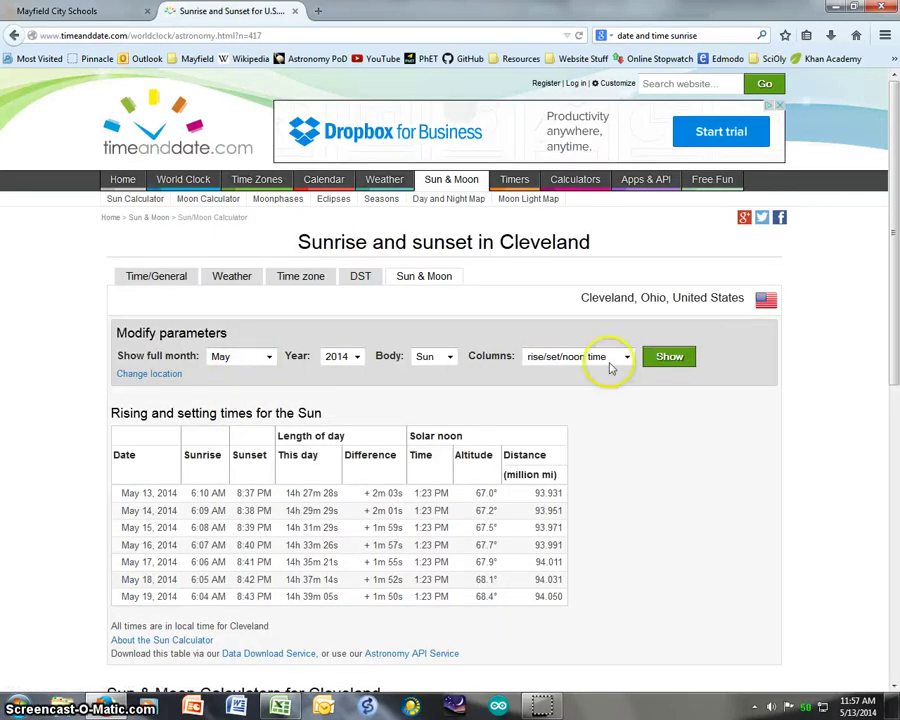
{"action": "left_click", "coordinate": [669, 359]}
- Select the whole May 2014 table through May 31 and copy it
{"action": "scroll", "coordinate": [168, 500], "scroll_direction": "down", "scroll_amount": 1}
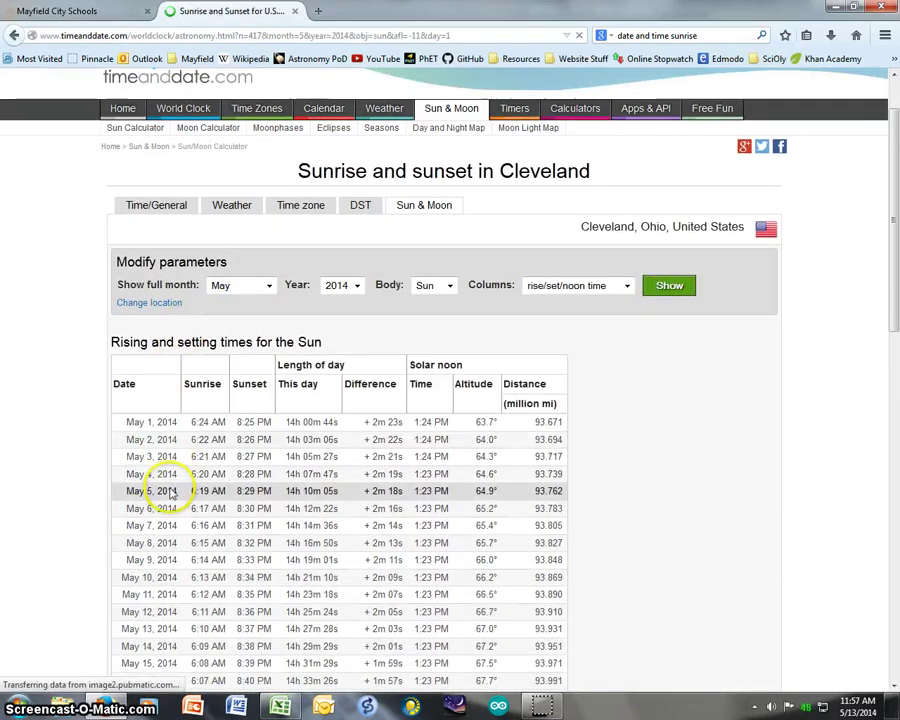
{"action": "scroll", "coordinate": [170, 493], "scroll_direction": "down", "scroll_amount": 4}
{"action": "left_click_drag", "start_coordinate": [120, 172], "coordinate": [500, 680]}
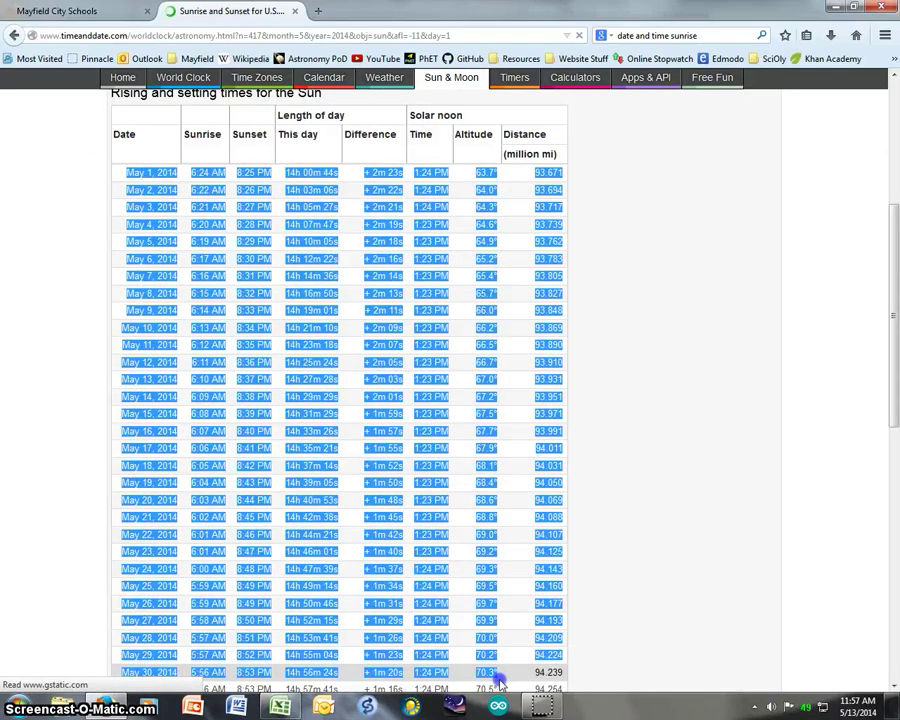
{"action": "left_click", "coordinate": [115, 133]}
{"action": "left_click_drag", "start_coordinate": [115, 133], "coordinate": [566, 616]}
{"action": "right_click", "coordinate": [566, 612]}
{"action": "left_click", "coordinate": [586, 622]}
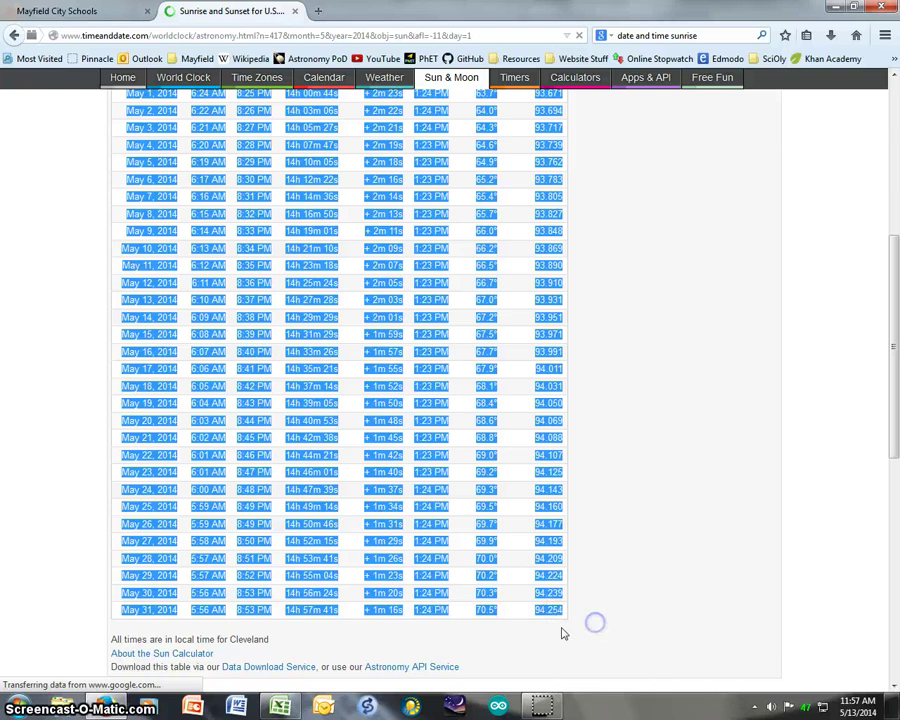
- Paste the copied sun table into the Excel sheet at cell L7
{"action": "left_click", "coordinate": [281, 708]}
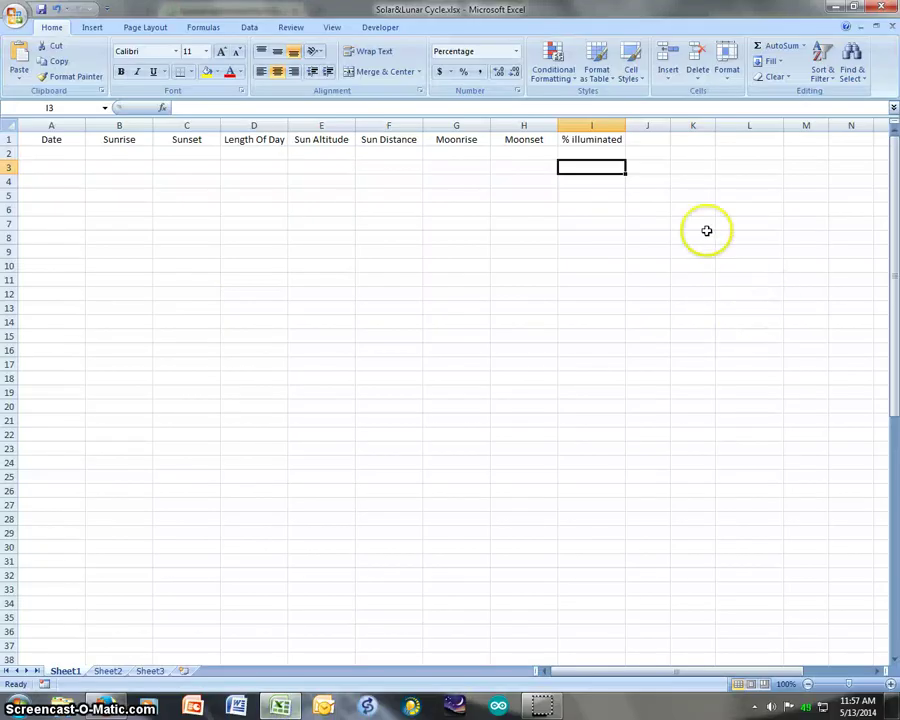
{"action": "left_click", "coordinate": [733, 223]}
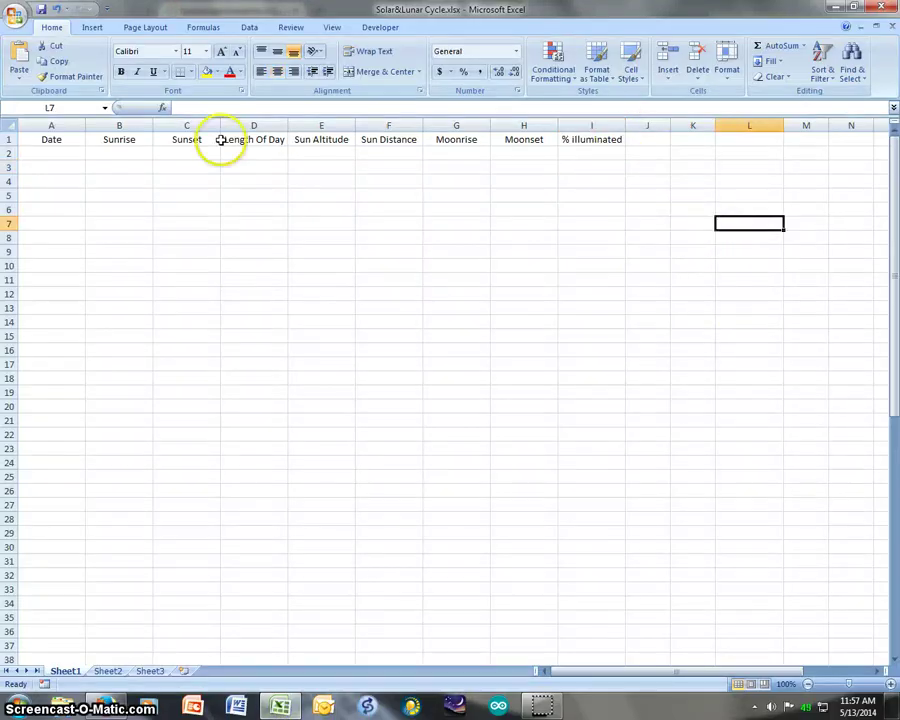
{"action": "right_click", "coordinate": [747, 225]}
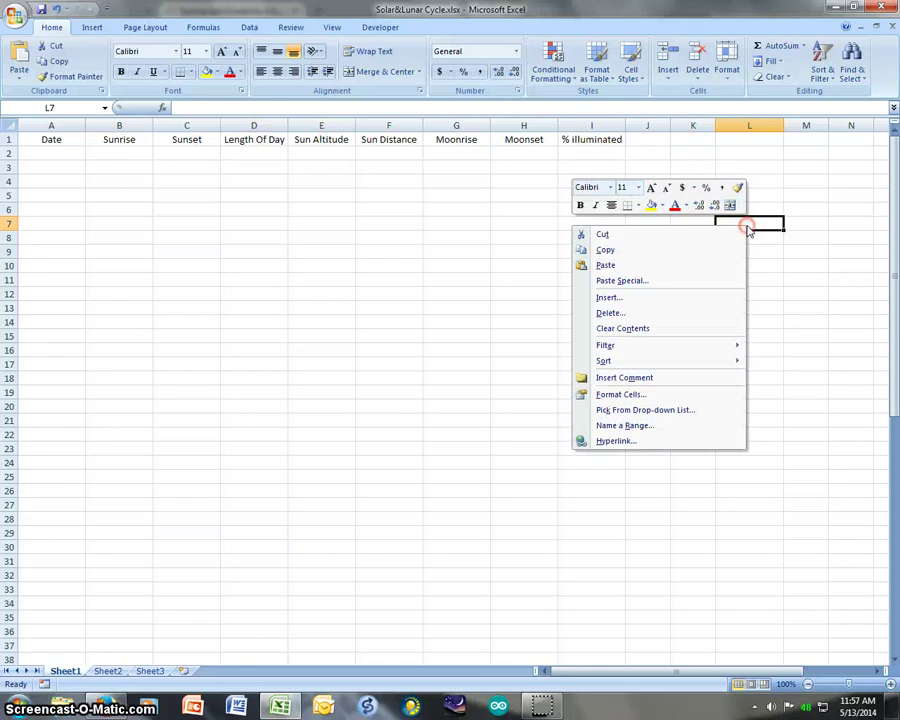
{"action": "left_click", "coordinate": [718, 265]}
{"action": "left_click", "coordinate": [744, 195]}
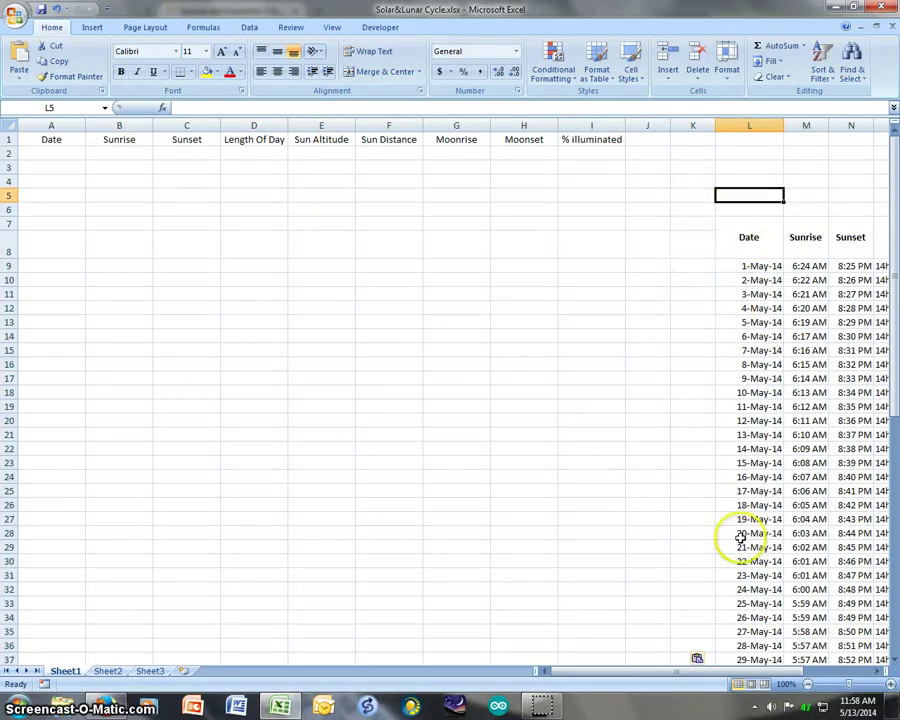
- Copy the 31 May dates in L9:L39, then scroll back to column A
{"action": "left_click_drag", "start_coordinate": [724, 669], "coordinate": [806, 676]}
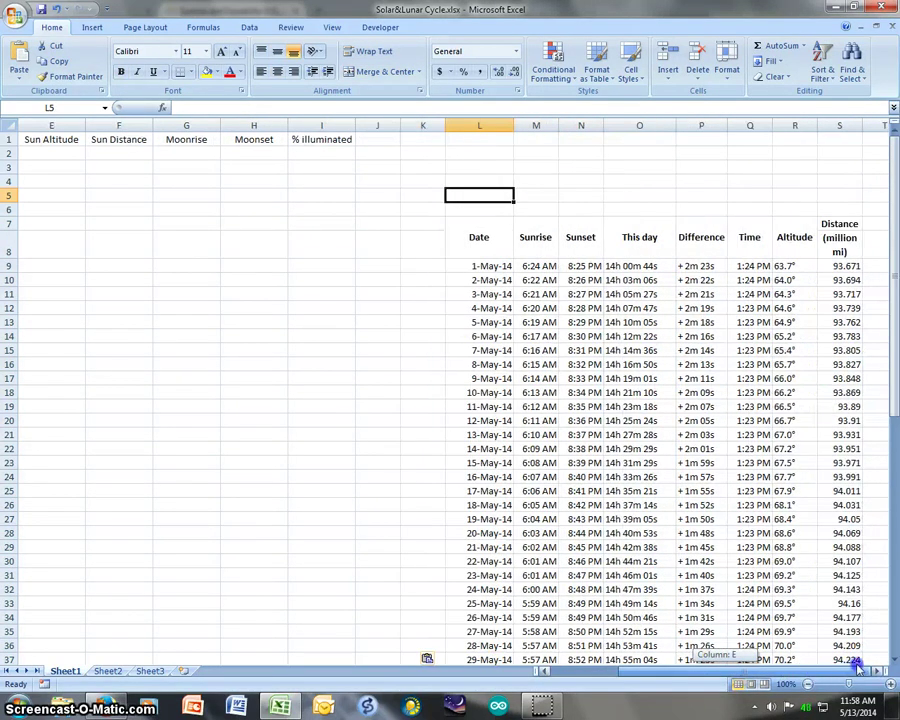
{"action": "left_click_drag", "start_coordinate": [476, 266], "coordinate": [500, 637]}
{"action": "right_click", "coordinate": [447, 208]}
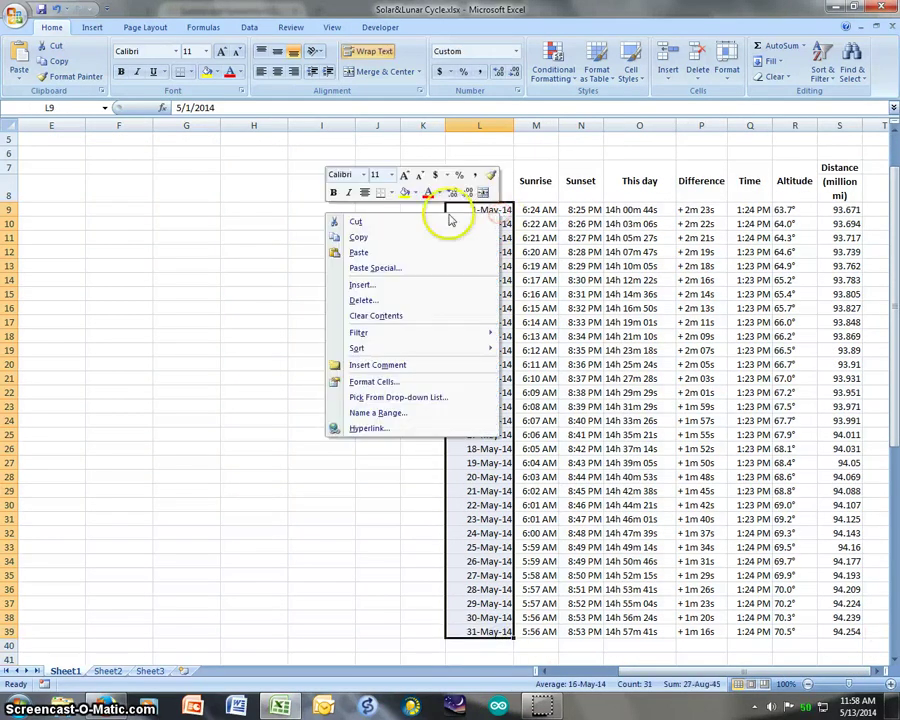
{"action": "left_click", "coordinate": [444, 237]}
{"action": "left_click_drag", "start_coordinate": [727, 670], "coordinate": [565, 672]}
{"action": "scroll", "coordinate": [64, 202], "scroll_direction": "up", "scroll_amount": 2}
- Paste Special the dates as values into A2, giving 5/1/2014 through 5/31/2014
{"action": "left_click", "coordinate": [50, 150]}
{"action": "right_click", "coordinate": [52, 152]}
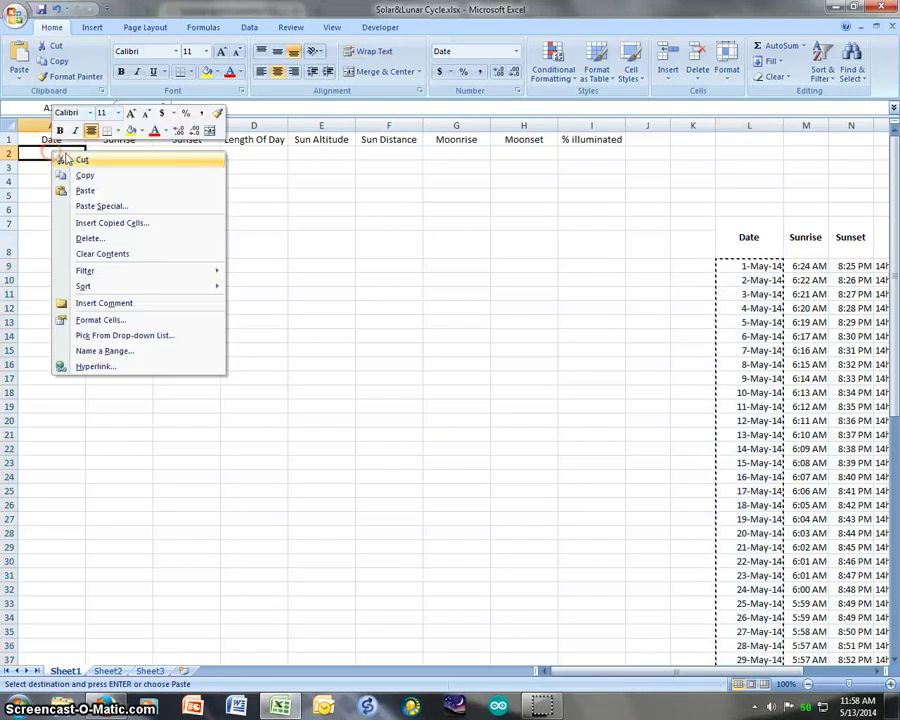
{"action": "left_click", "coordinate": [118, 206]}
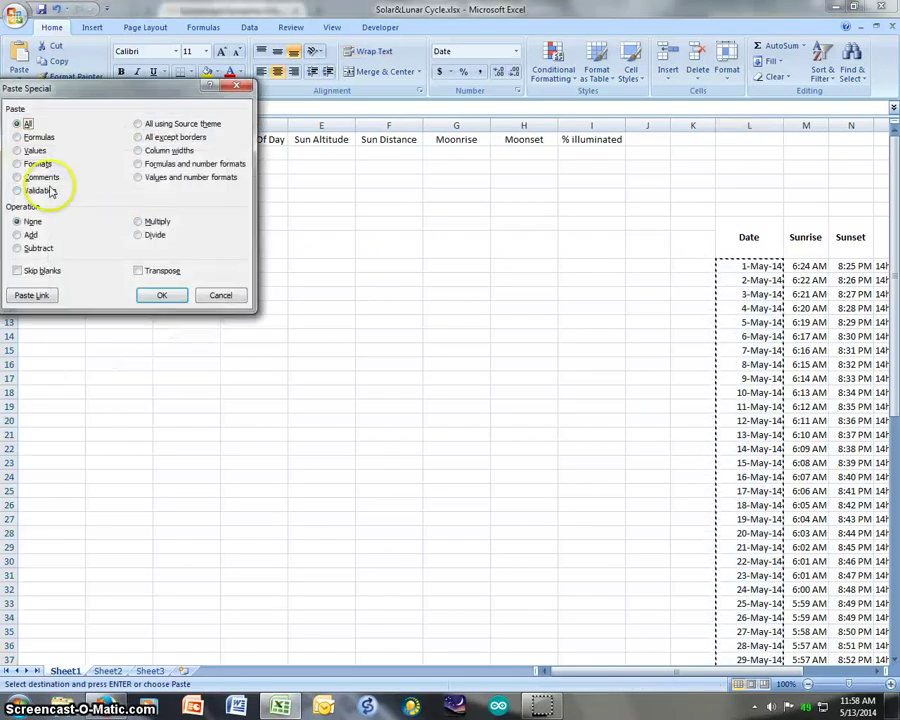
{"action": "left_click", "coordinate": [35, 151]}
{"action": "left_click", "coordinate": [161, 295]}
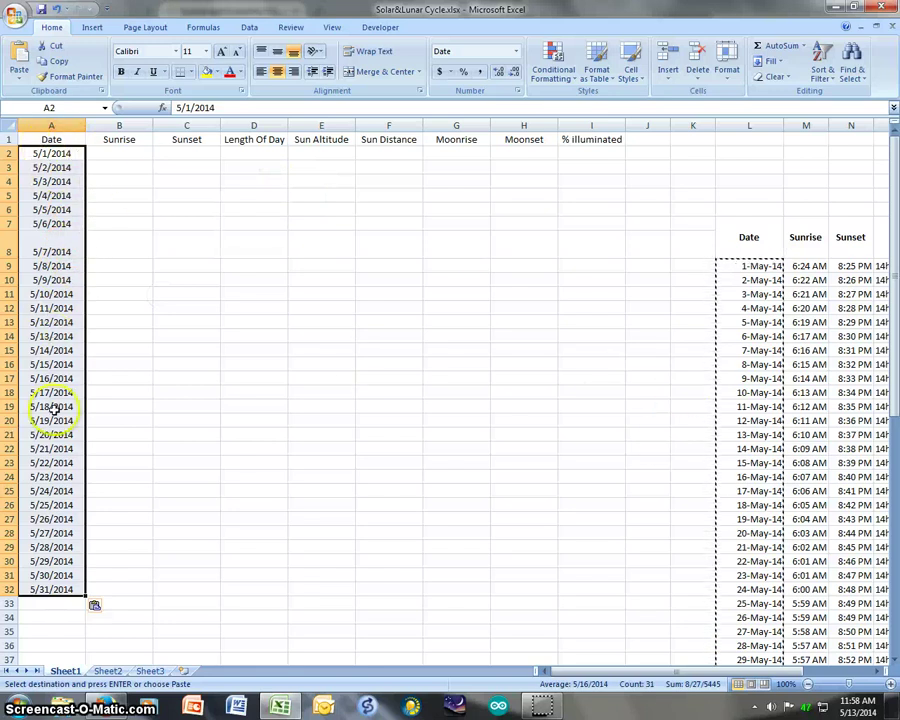
{"action": "left_click", "coordinate": [733, 168]}
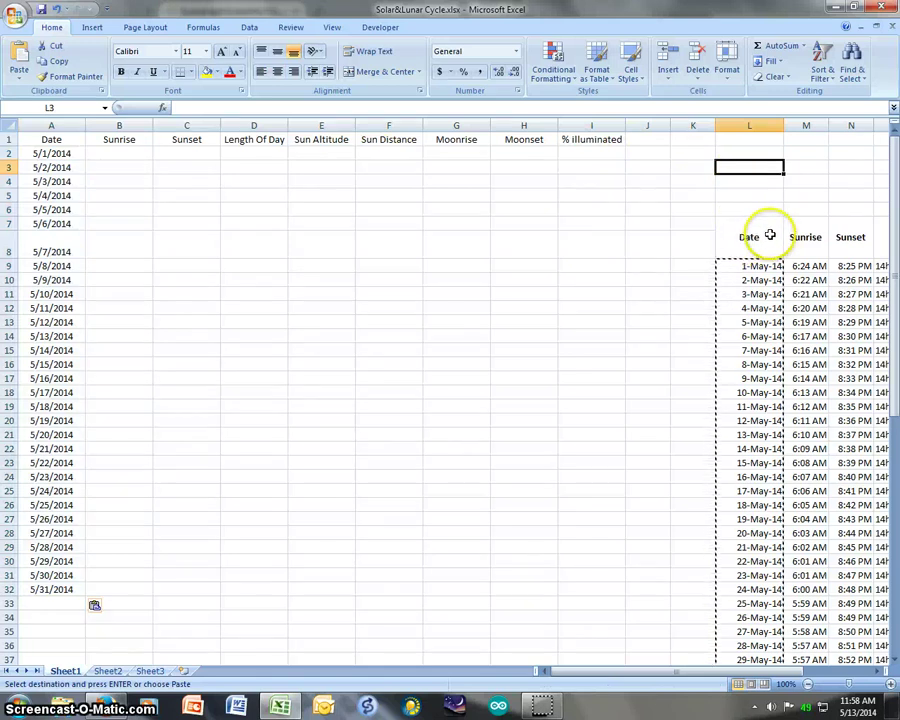
- Copy the sunrise times M9:M39 and paste them into the Sunrise column at B2
{"action": "left_click_drag", "start_coordinate": [810, 266], "coordinate": [812, 630]}
{"action": "right_click", "coordinate": [812, 630]}
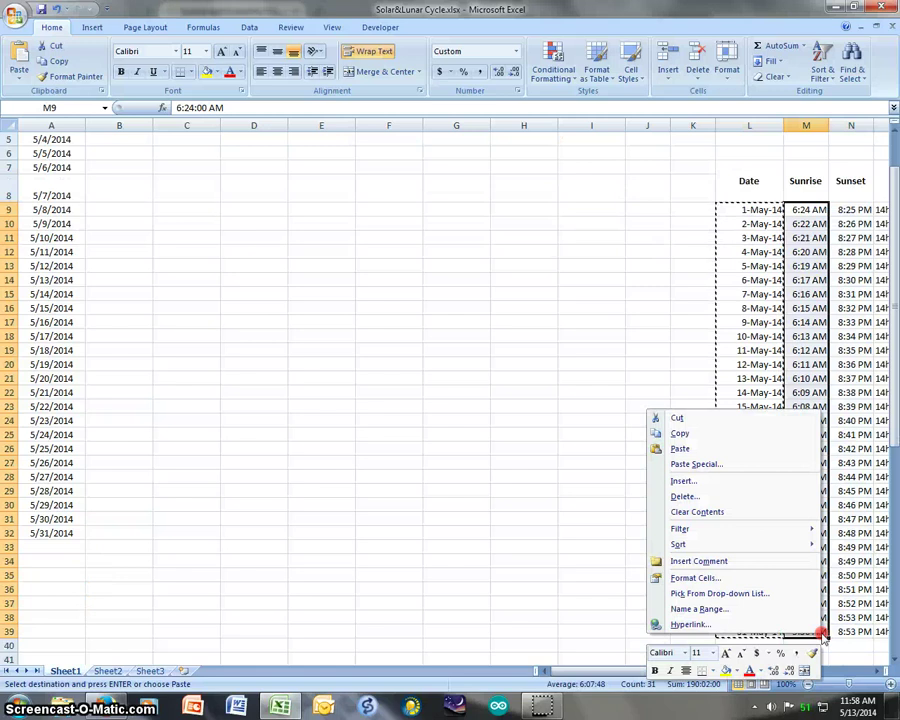
{"action": "left_click", "coordinate": [772, 436]}
{"action": "scroll", "coordinate": [201, 316], "scroll_direction": "up", "scroll_amount": 2}
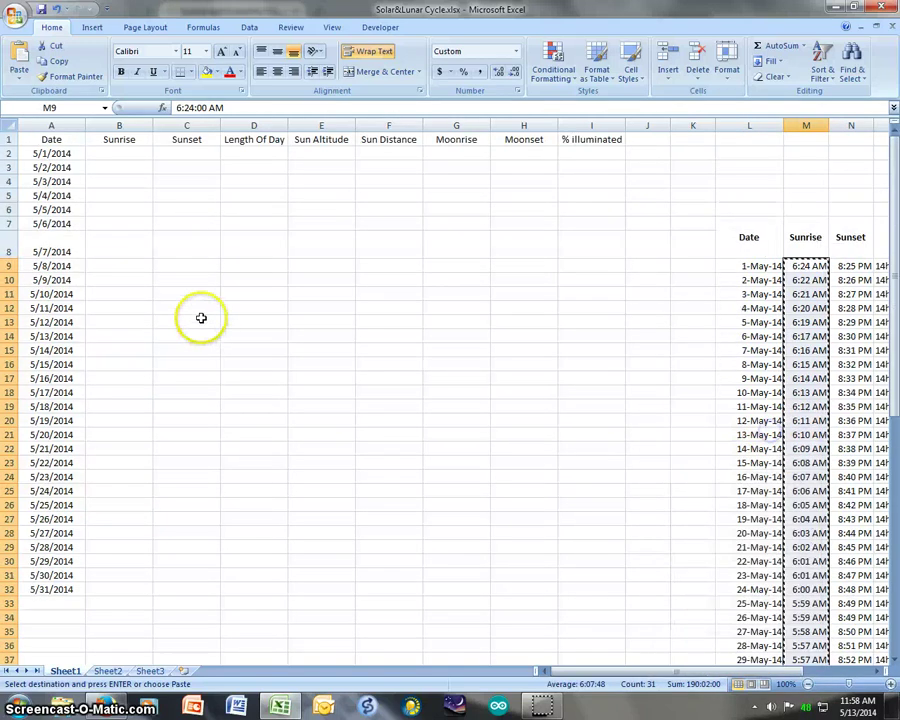
{"action": "right_click", "coordinate": [133, 152]}
{"action": "left_click", "coordinate": [181, 193]}
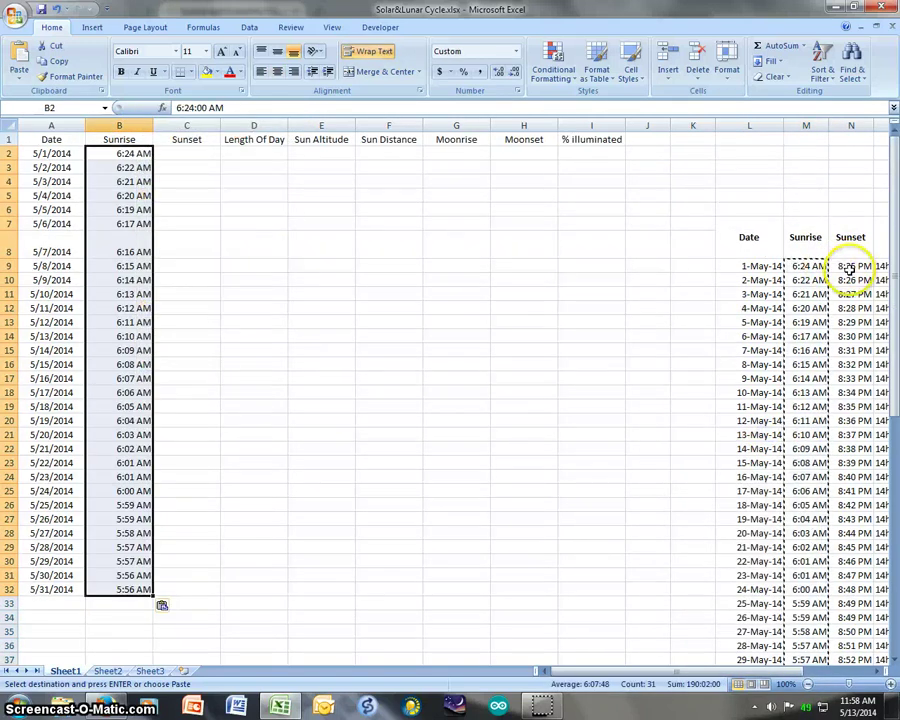
- Copy the sunset times and paste them into the Sunset column at C2
{"action": "left_click_drag", "start_coordinate": [852, 266], "coordinate": [845, 625]}
{"action": "scroll", "coordinate": [402, 364], "scroll_direction": "up", "scroll_amount": 2}
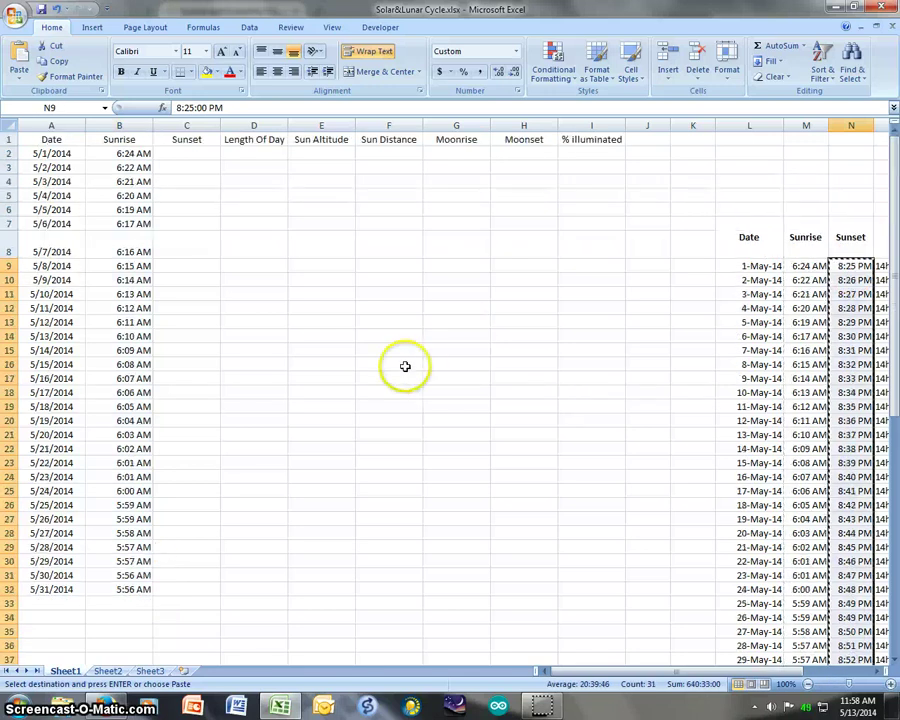
{"action": "left_click", "coordinate": [186, 151]}
{"action": "key", "text": "ctrl+v"}
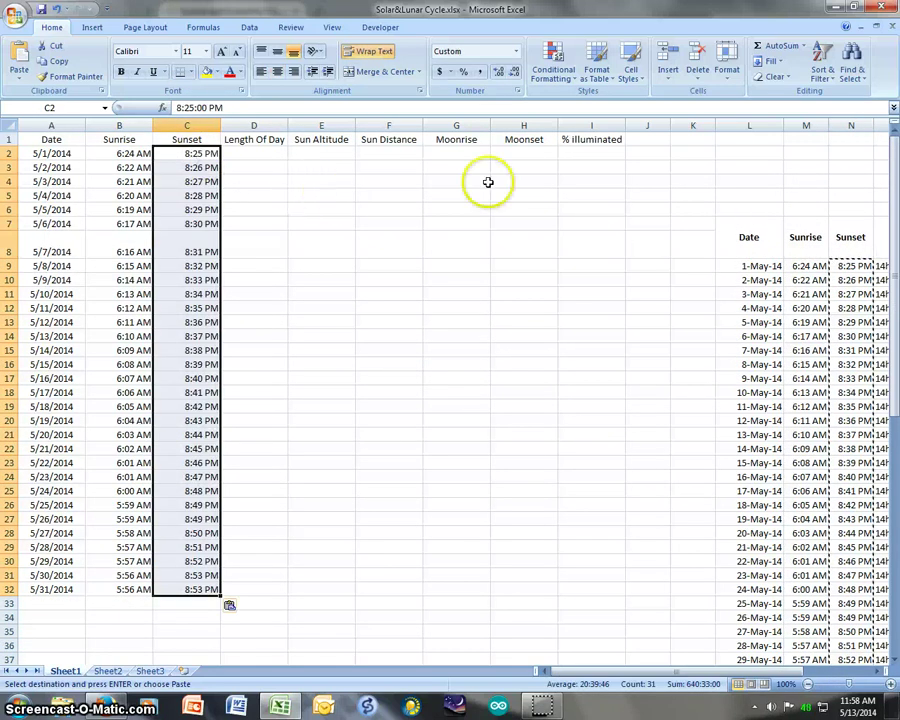
{"action": "left_click", "coordinate": [692, 163]}
- Enter the day-length formula =C2-B2 in D2
{"action": "left_click", "coordinate": [268, 153]}
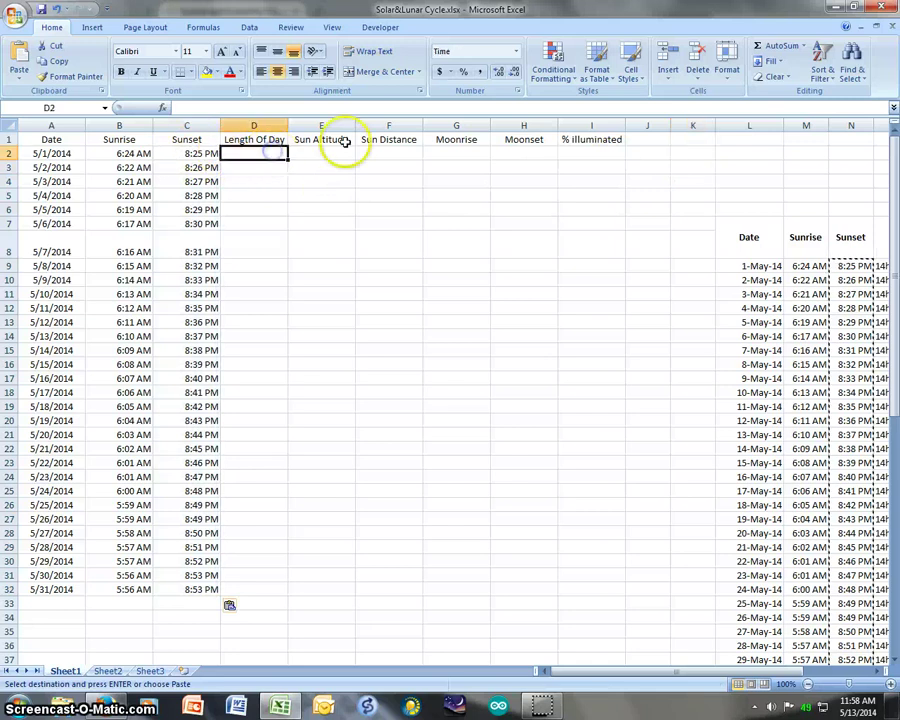
{"action": "left_click_drag", "start_coordinate": [707, 670], "coordinate": [745, 672]}
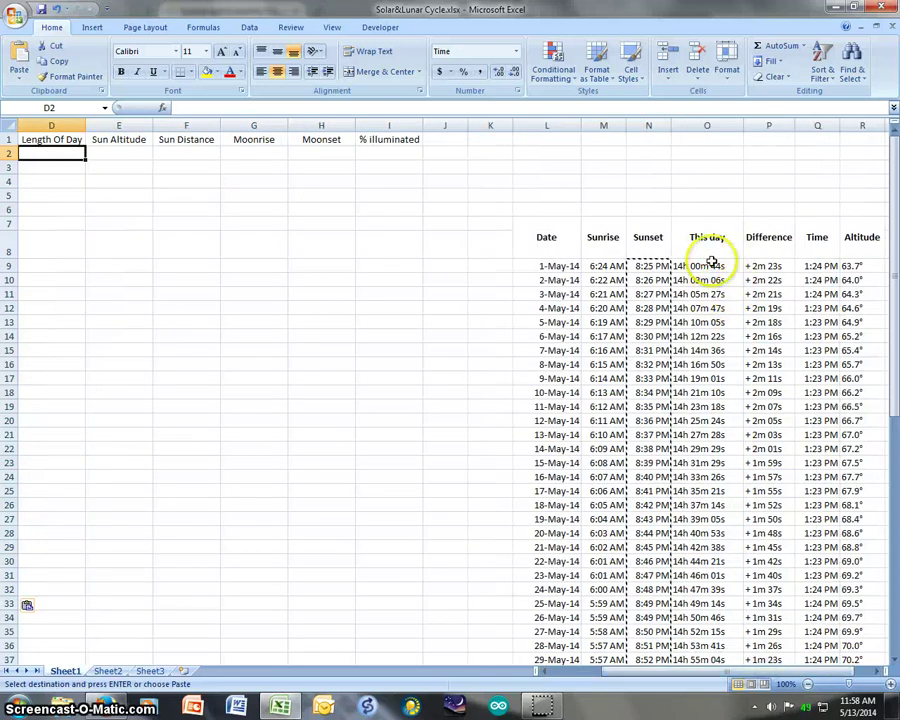
{"action": "left_click_drag", "start_coordinate": [735, 680], "coordinate": [700, 680]}
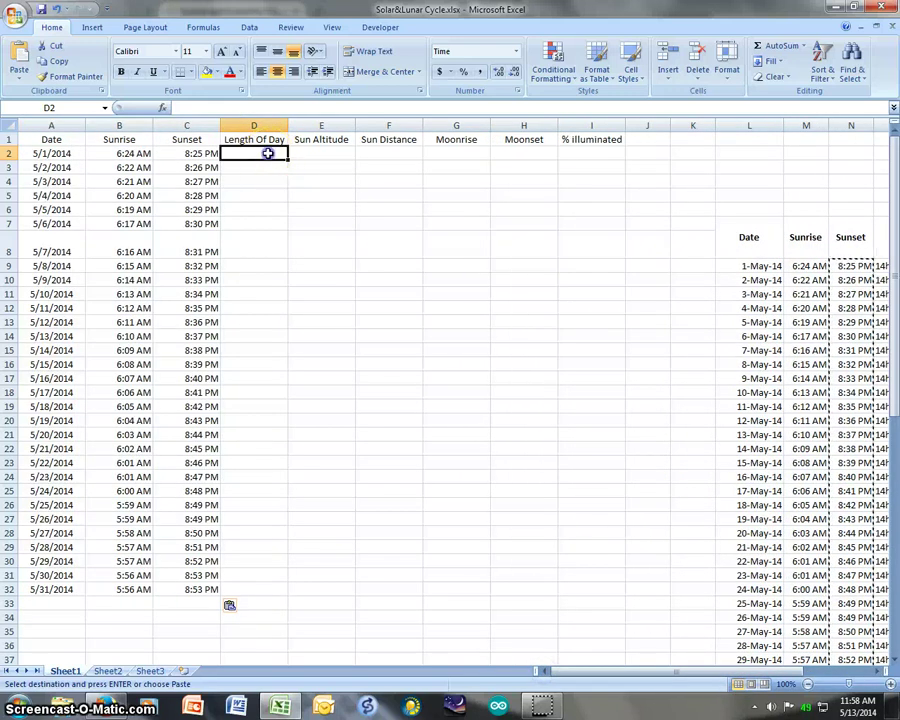
{"action": "type", "text": "="}
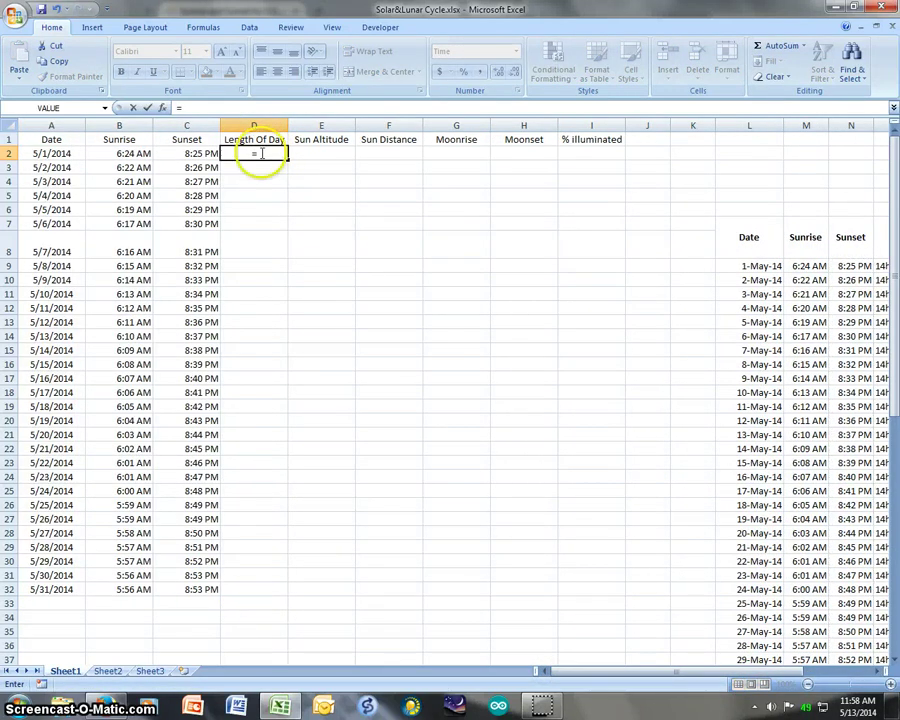
{"action": "left_click", "coordinate": [200, 156]}
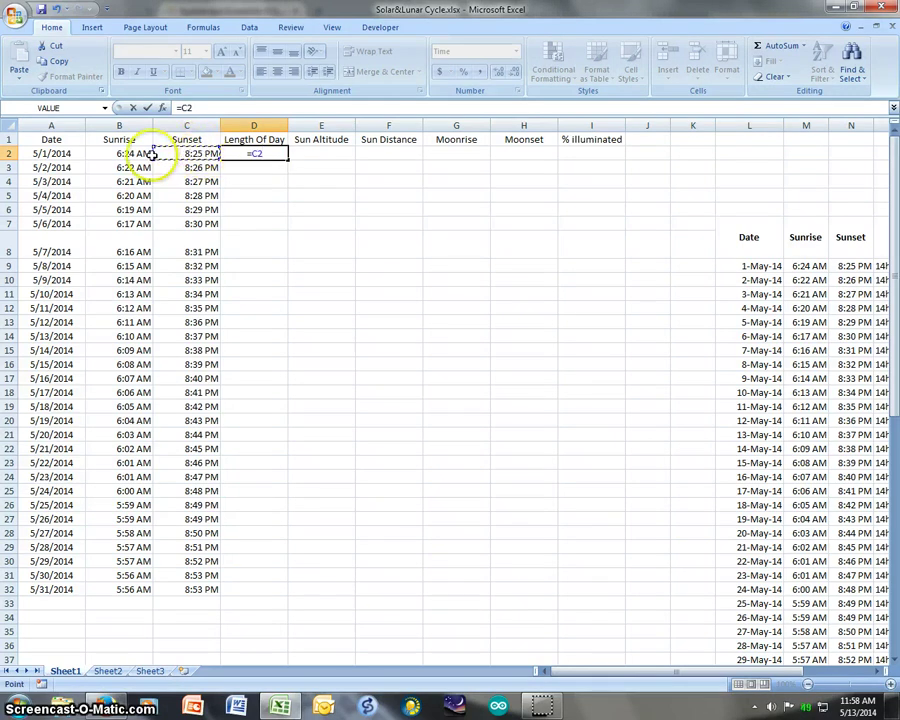
{"action": "type", "text": "-"}
{"action": "key", "text": "Return"}
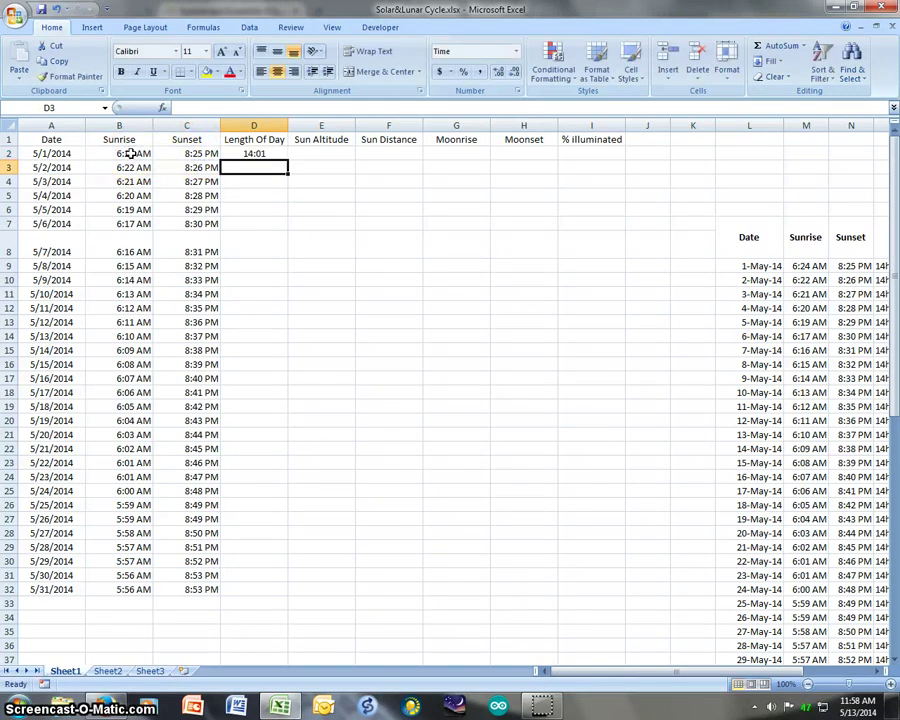
- Fill the D2 formula down through row 32 and verify the D23 formula
{"action": "left_click", "coordinate": [279, 153]}
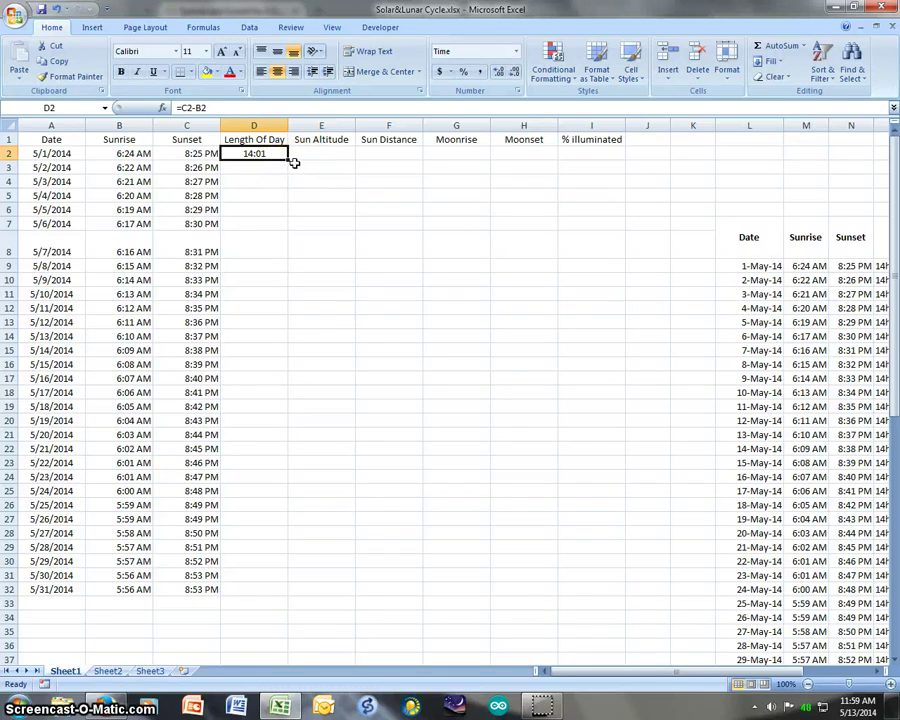
{"action": "left_click_drag", "start_coordinate": [287, 158], "coordinate": [295, 592]}
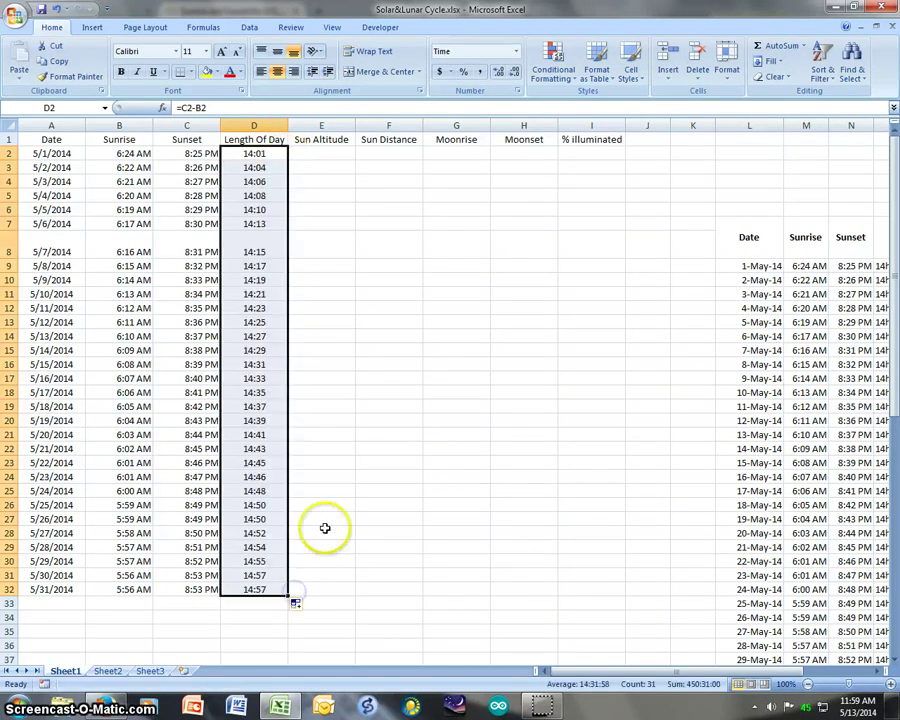
{"action": "left_click", "coordinate": [375, 408]}
{"action": "left_click", "coordinate": [273, 457]}
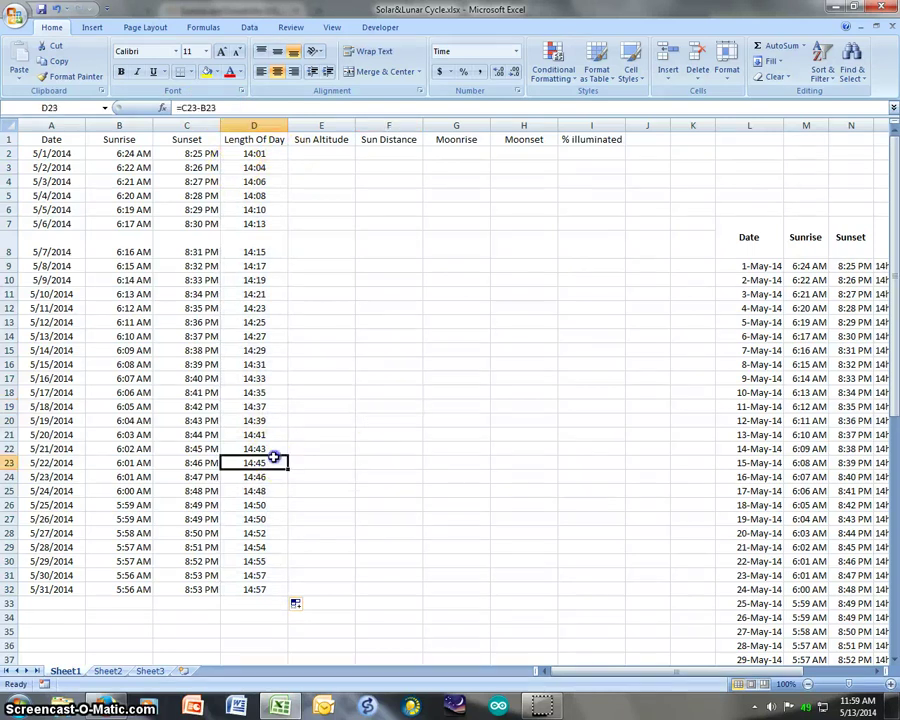
{"action": "left_click", "coordinate": [224, 110]}
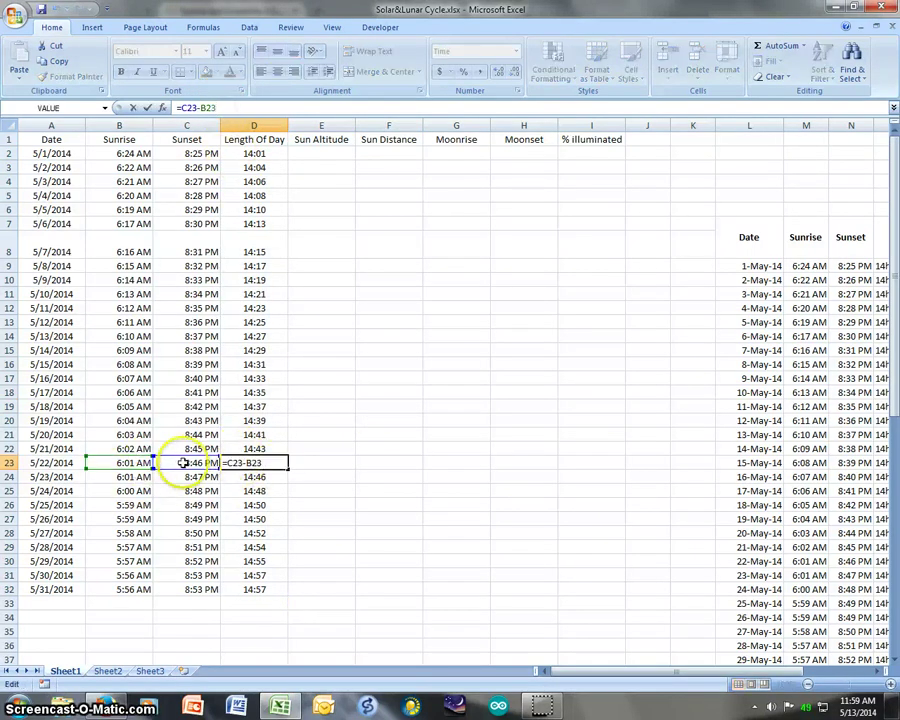
{"action": "left_click", "coordinate": [441, 405]}
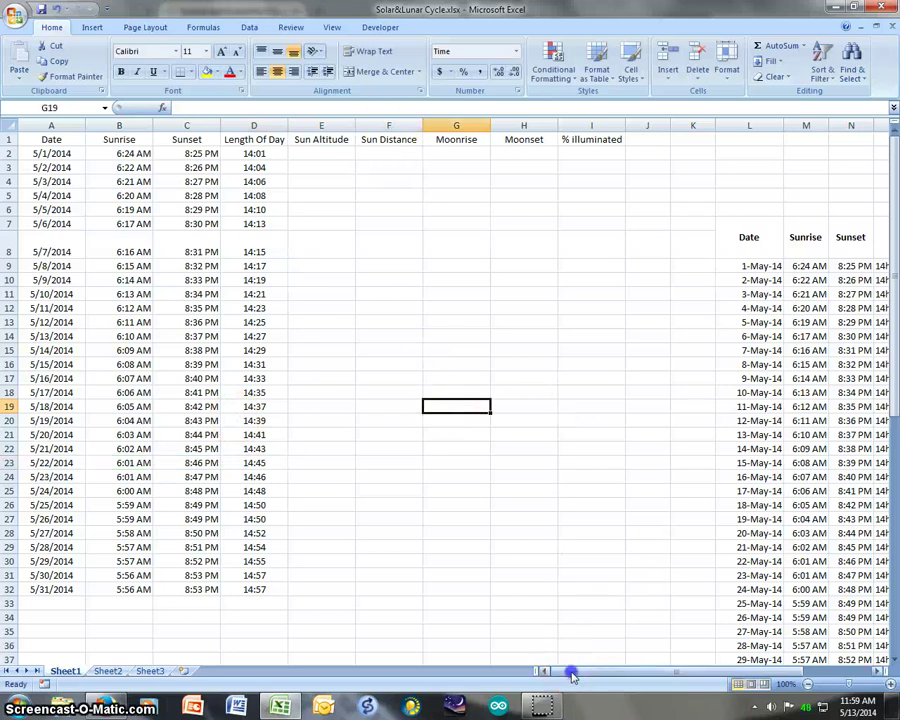
- Copy the distances S9:S39 and paste them into the Sun Distance column at F2
{"action": "left_click_drag", "start_coordinate": [572, 677], "coordinate": [590, 676]}
{"action": "left_click_drag", "start_coordinate": [844, 268], "coordinate": [862, 695]}
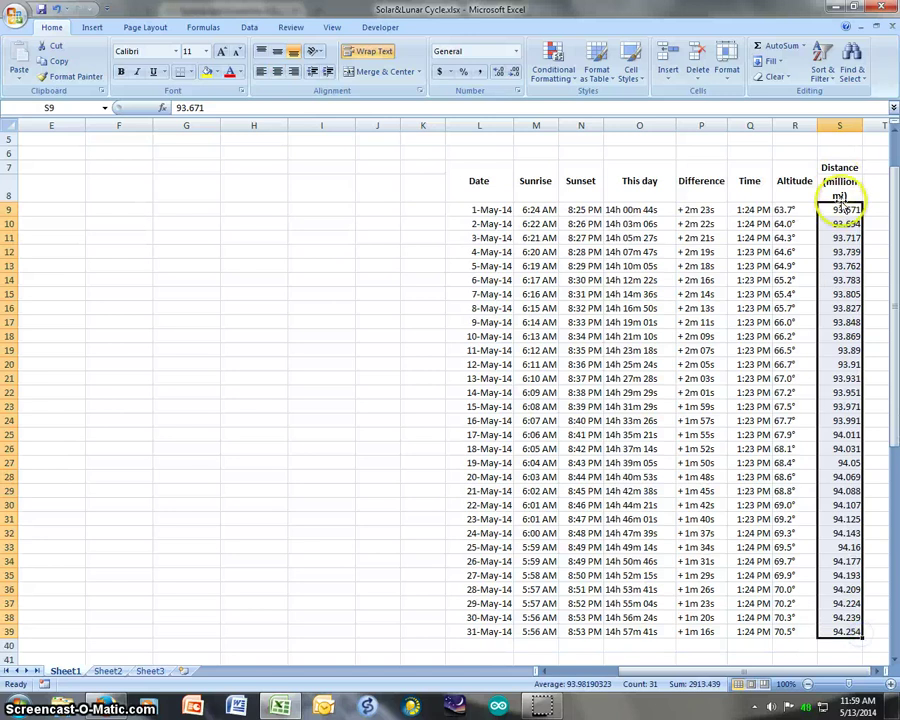
{"action": "key", "text": "ctrl+c"}
{"action": "scroll", "coordinate": [124, 160], "scroll_direction": "up", "scroll_amount": 2}
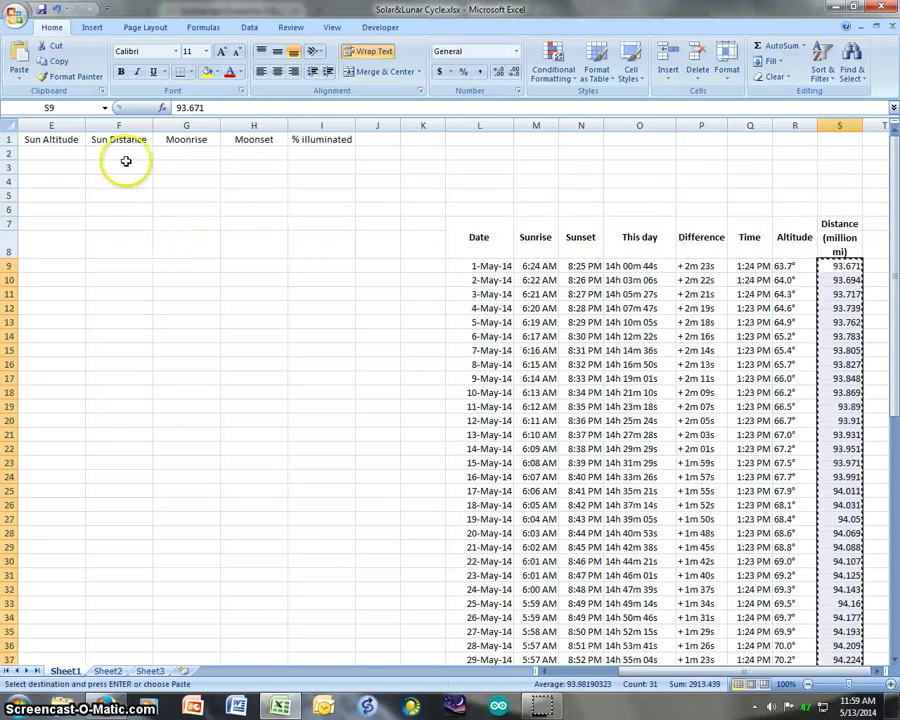
{"action": "left_click", "coordinate": [122, 146]}
{"action": "left_click", "coordinate": [126, 152]}
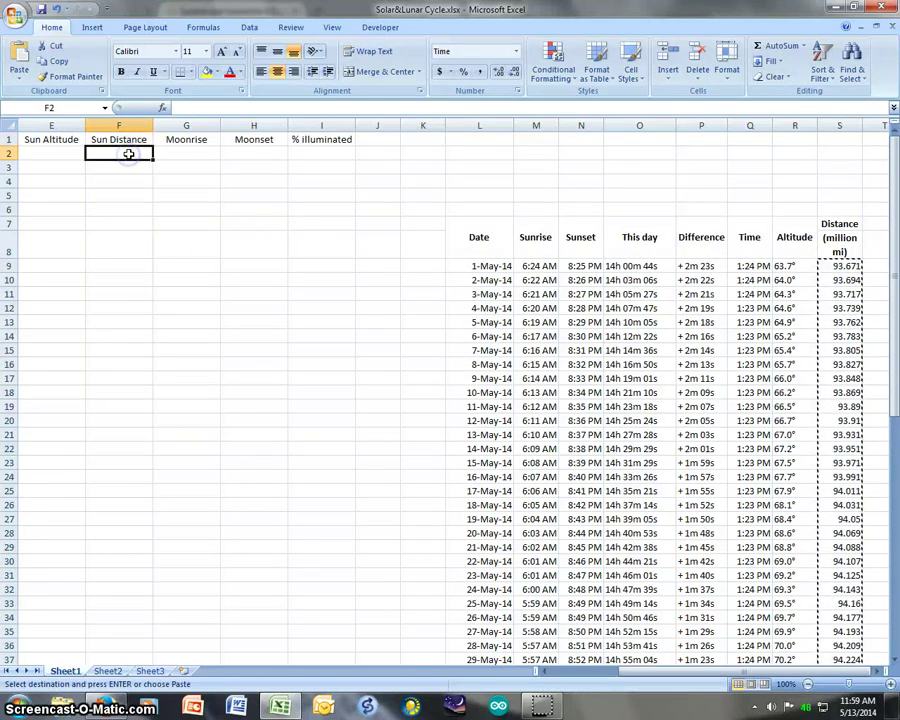
{"action": "key", "text": "ctrl+v"}
{"action": "left_click", "coordinate": [245, 181]}
- Select the altitude values R9:R39, starting at 63.7°
{"action": "left_click_drag", "start_coordinate": [795, 266], "coordinate": [796, 656]}
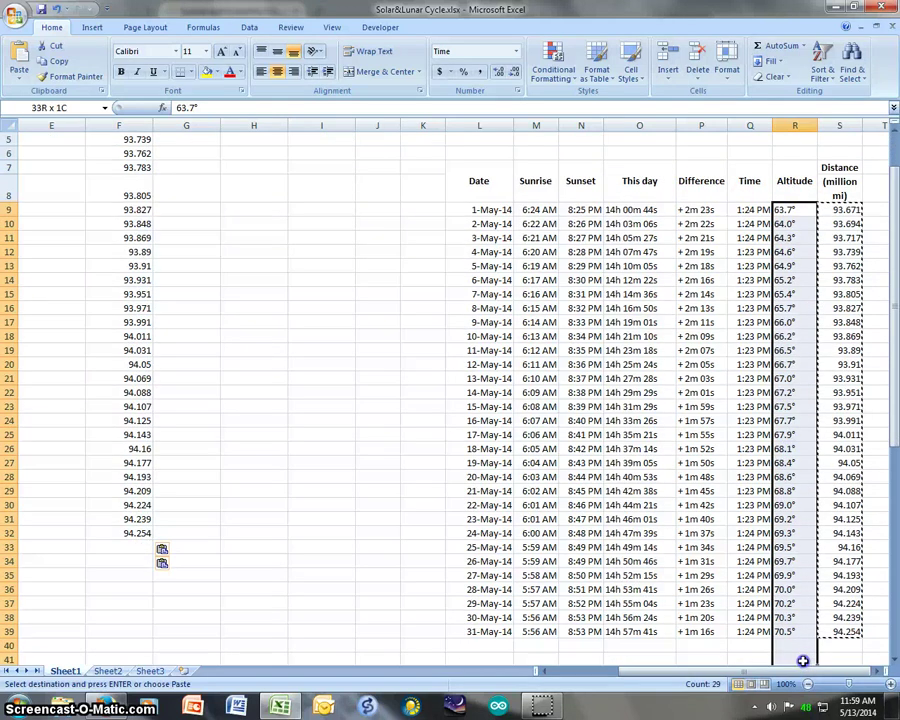
{"action": "left_click", "coordinate": [802, 209]}
{"action": "left_click", "coordinate": [203, 108]}
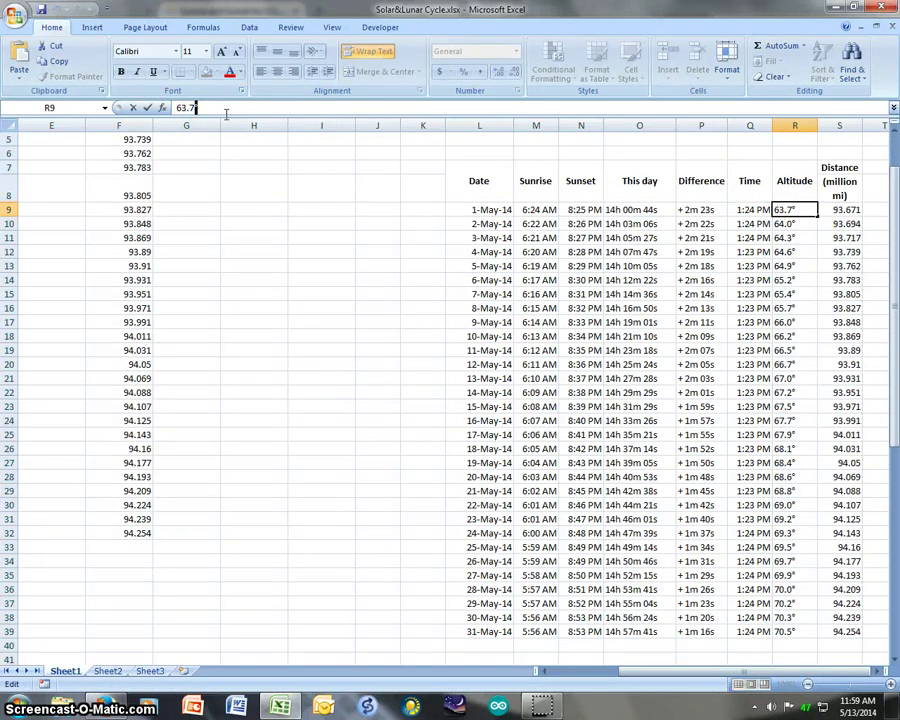
{"action": "left_click", "coordinate": [803, 247]}
{"action": "left_click_drag", "start_coordinate": [798, 210], "coordinate": [801, 634]}
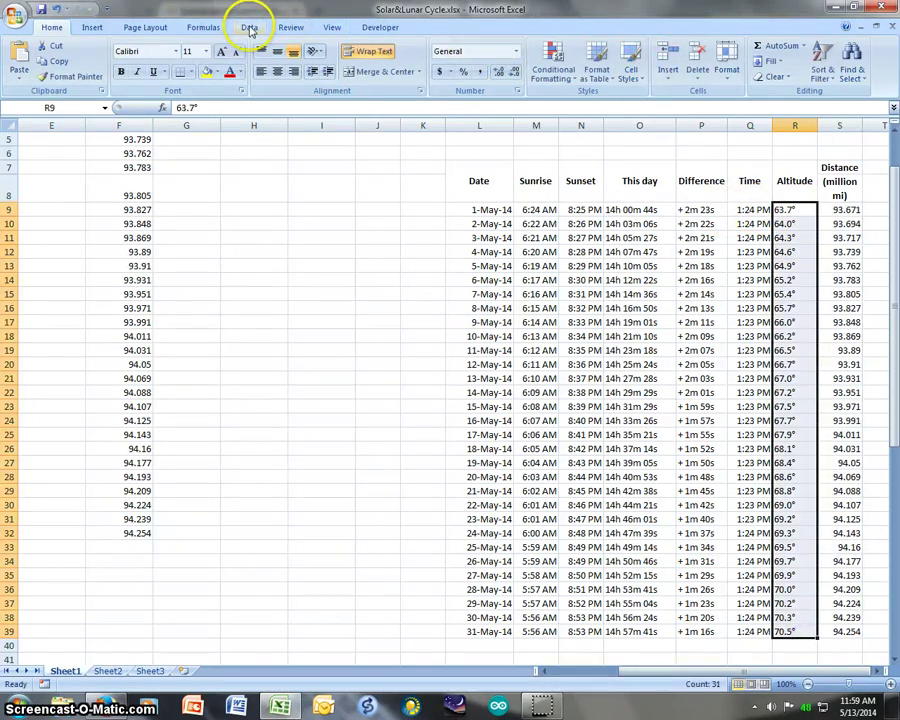
- Strip the degree symbols from R9:R39 using Text to Columns with ° as delimiter
{"action": "left_click", "coordinate": [250, 28]}
{"action": "left_click", "coordinate": [452, 63]}
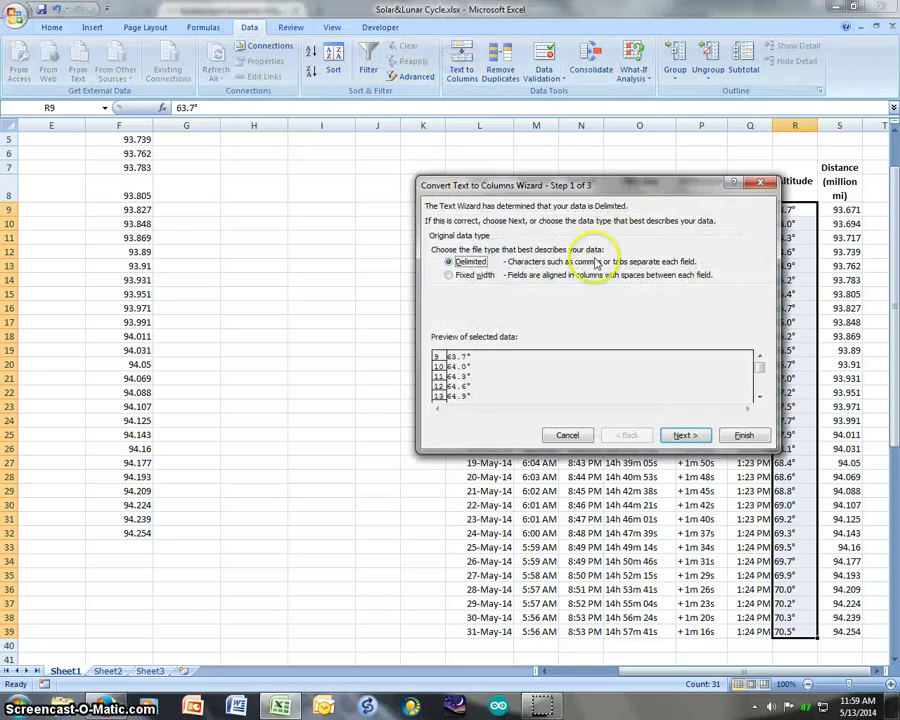
{"action": "left_click", "coordinate": [684, 436]}
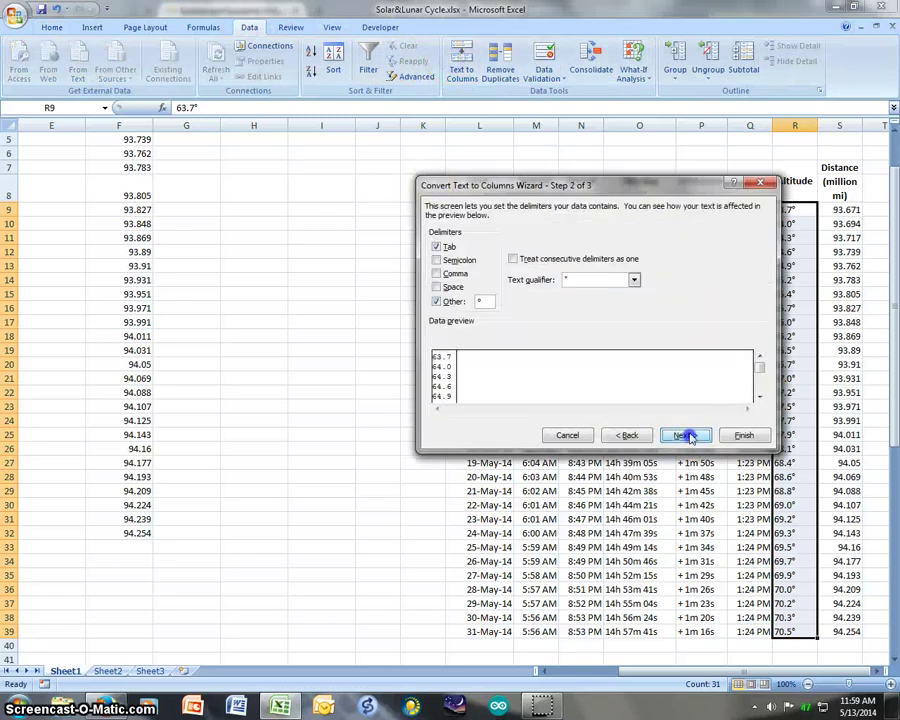
{"action": "left_click", "coordinate": [535, 316]}
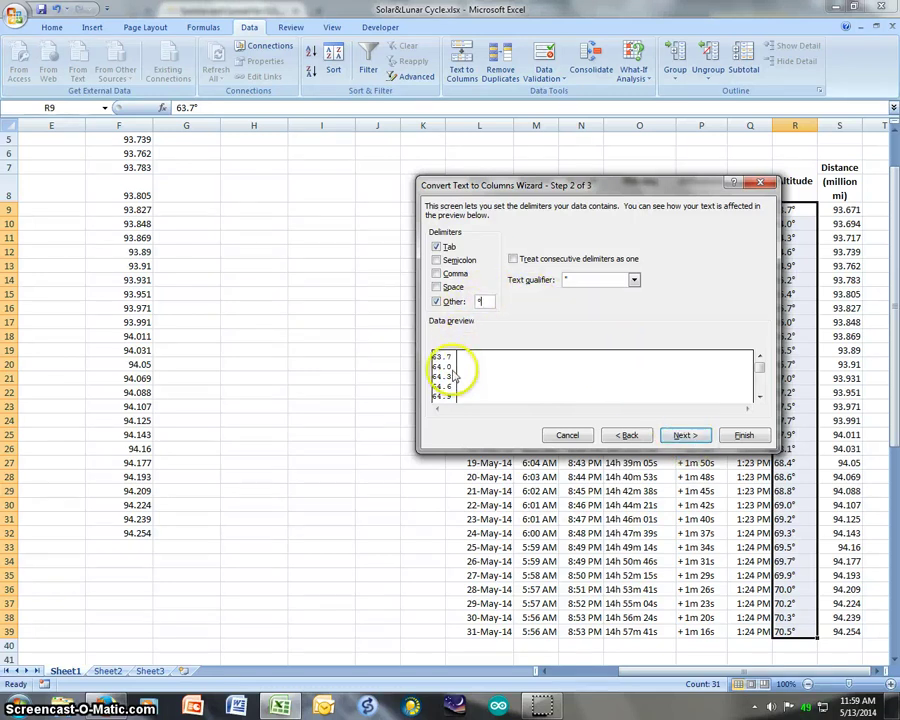
{"action": "left_click", "coordinate": [686, 436]}
{"action": "left_click", "coordinate": [744, 436]}
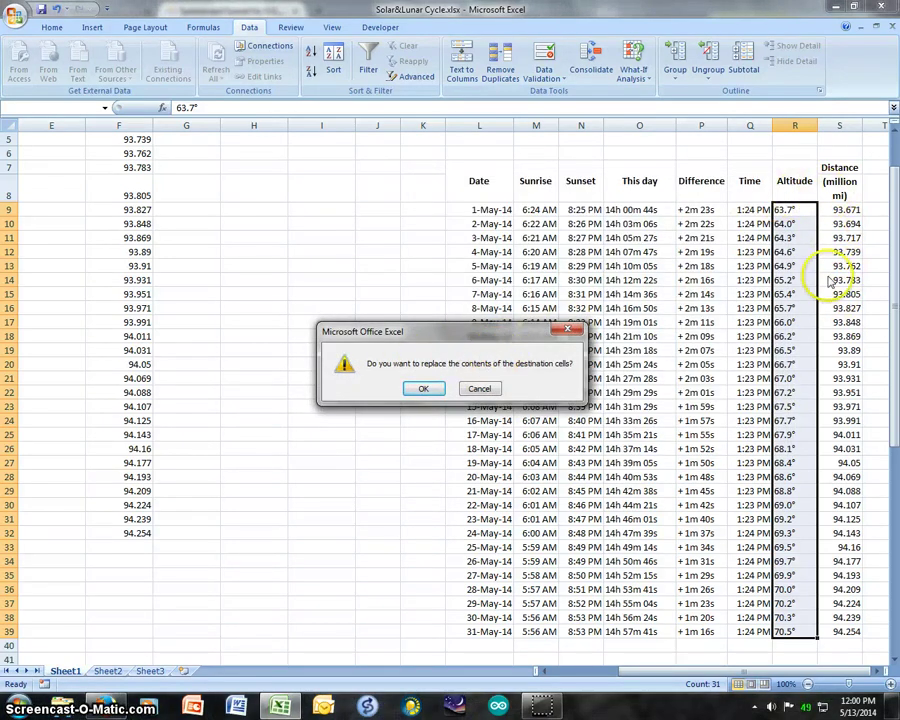
{"action": "left_click", "coordinate": [427, 389]}
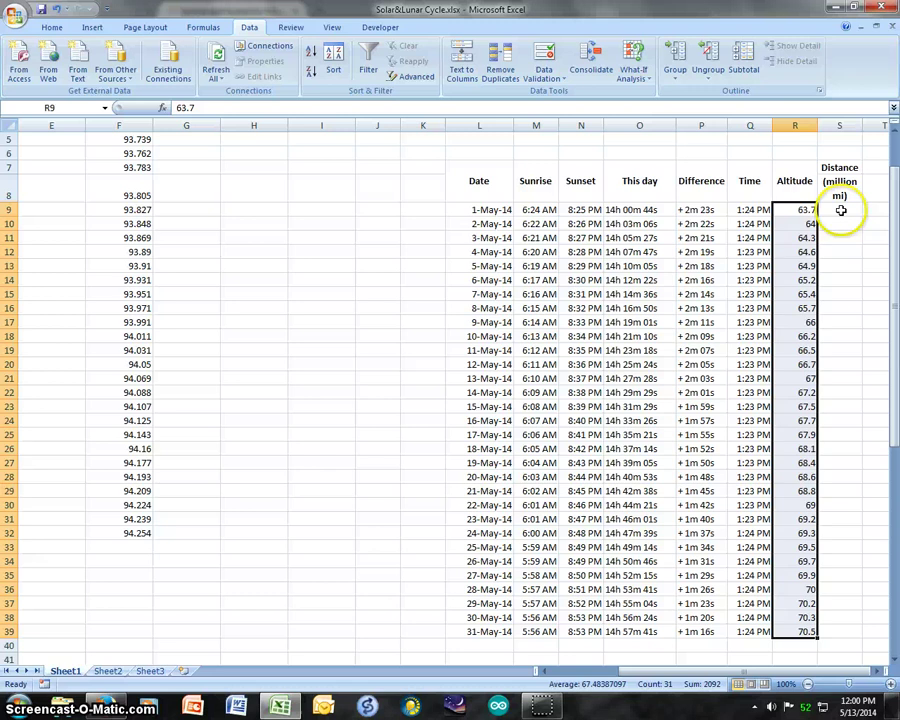
- Format the altitudes as numbers with one decimal and paste them into E2
{"action": "left_click", "coordinate": [46, 28]}
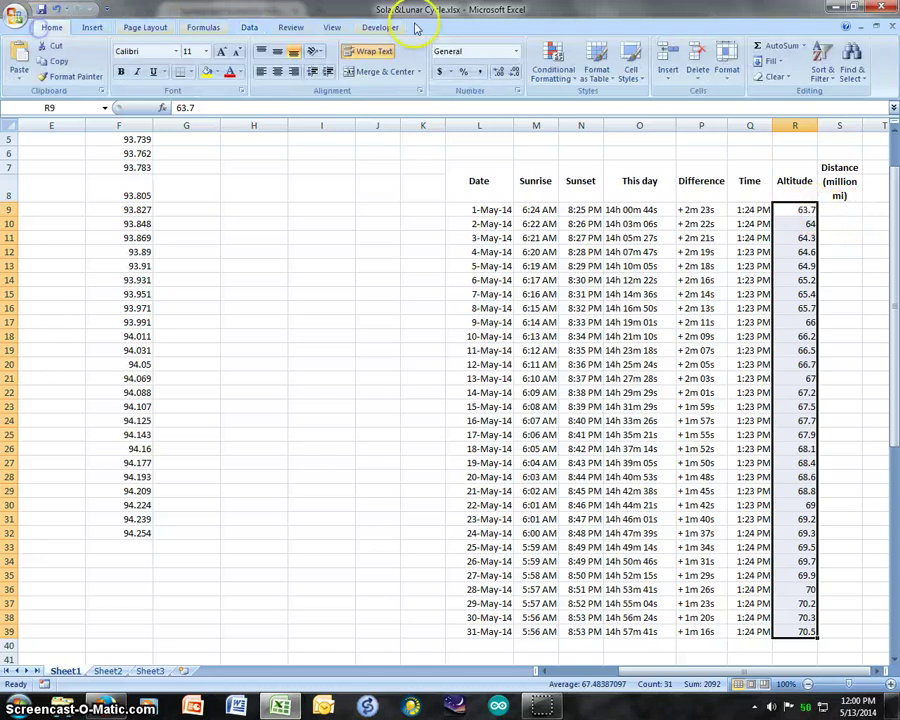
{"action": "left_click", "coordinate": [497, 72]}
{"action": "left_click", "coordinate": [513, 73]}
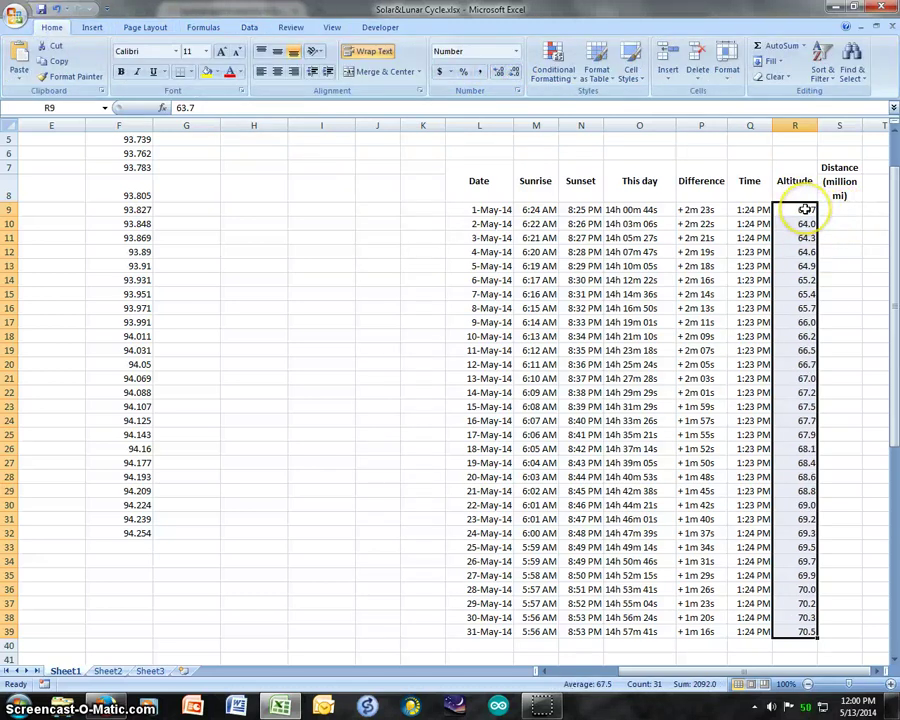
{"action": "key", "text": "ctrl+c"}
{"action": "scroll", "coordinate": [116, 186], "scroll_direction": "up", "scroll_amount": 2}
{"action": "left_click", "coordinate": [68, 156]}
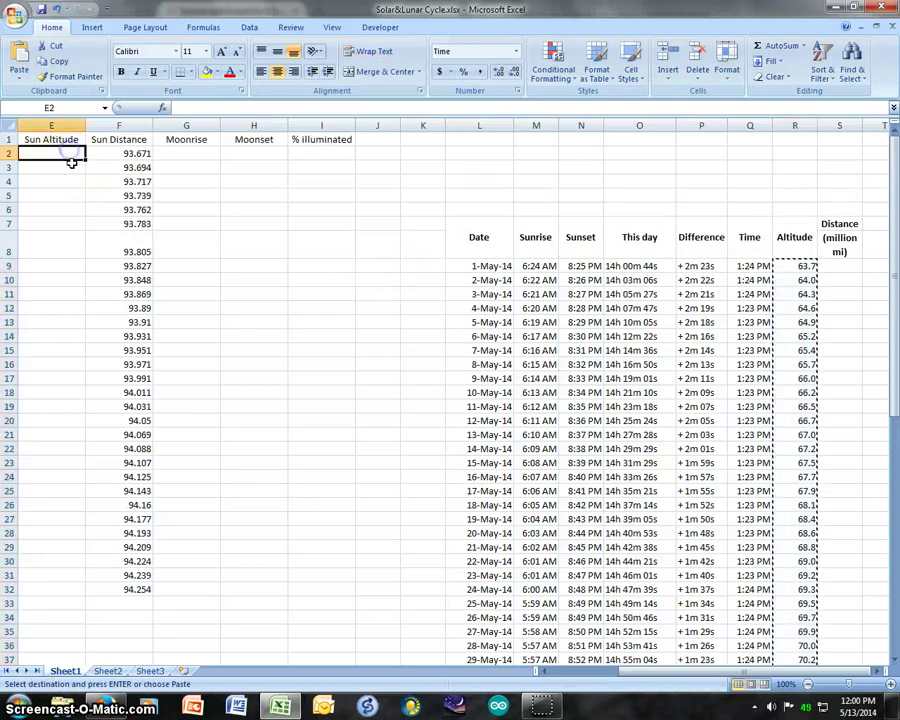
{"action": "key", "text": "ctrl+v"}
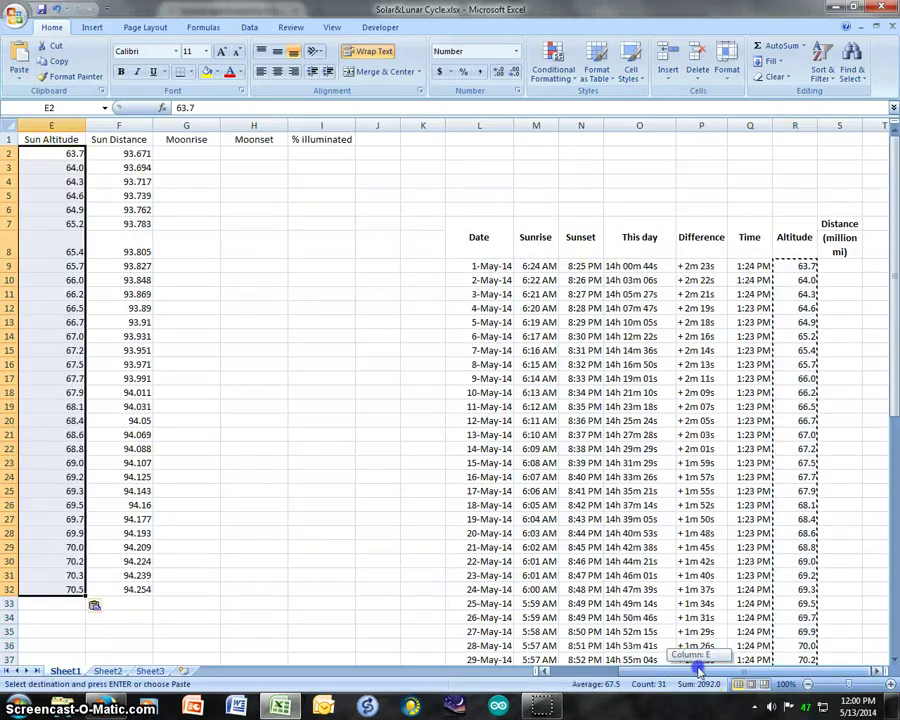
{"action": "left_click", "coordinate": [357, 670]}
{"action": "left_click", "coordinate": [560, 363]}
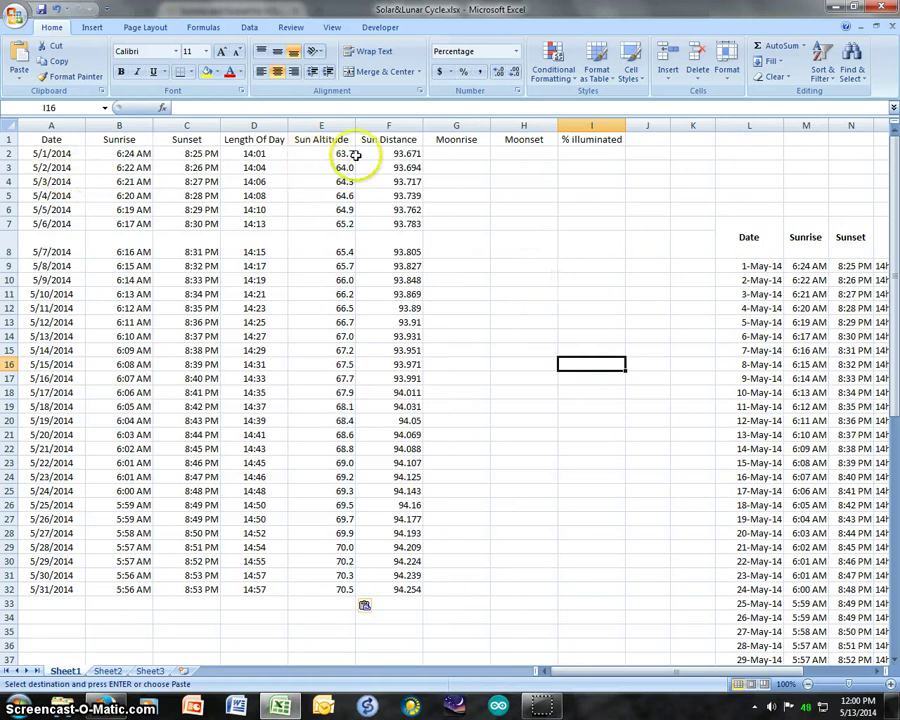
{"action": "left_click_drag", "start_coordinate": [58, 141], "coordinate": [25, 589]}
{"action": "left_click_drag", "start_coordinate": [119, 140], "coordinate": [127, 589]}
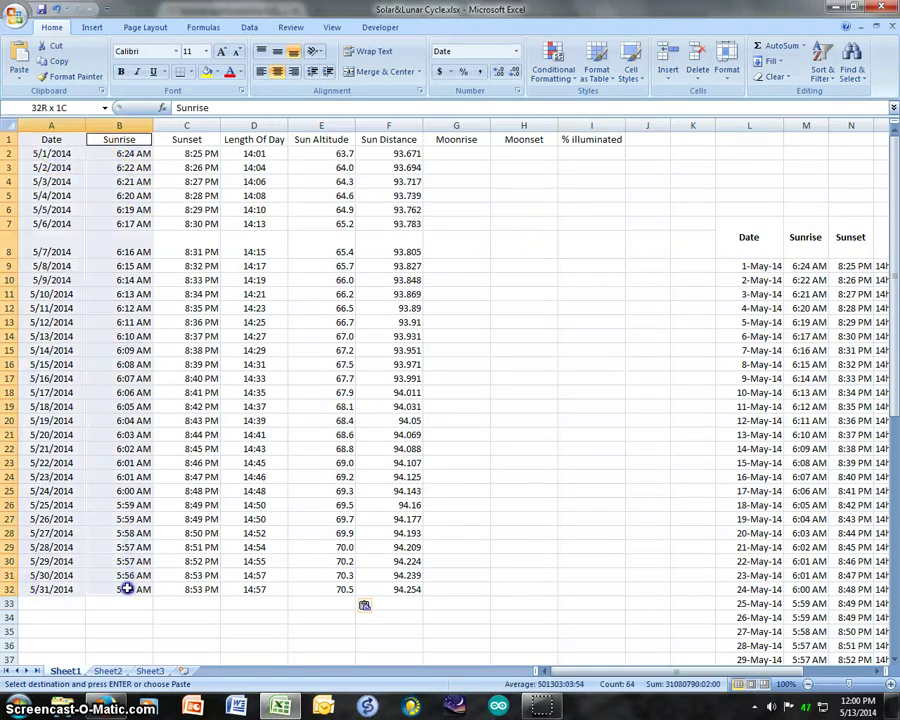
{"action": "left_click", "coordinate": [91, 27]}
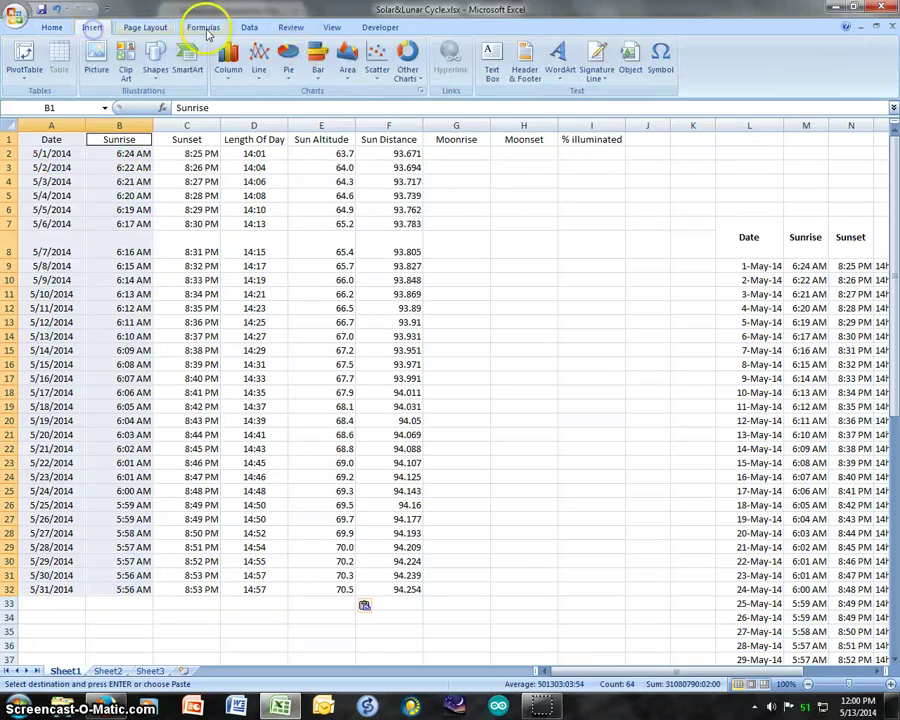
{"action": "left_click", "coordinate": [377, 62]}
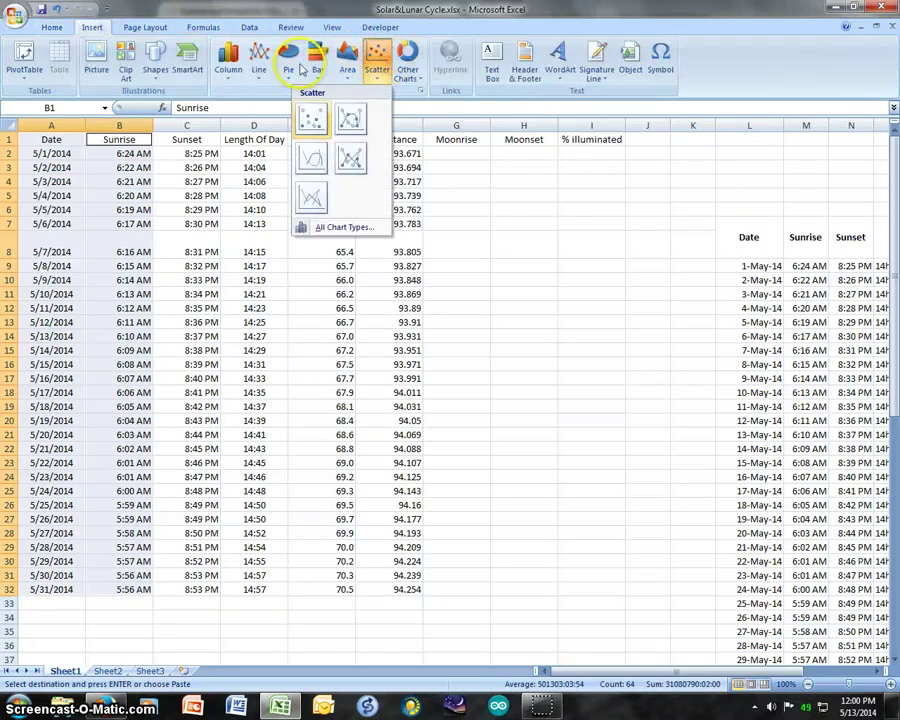
{"action": "left_click", "coordinate": [312, 121]}
{"action": "left_click_drag", "start_coordinate": [613, 346], "coordinate": [595, 278]}
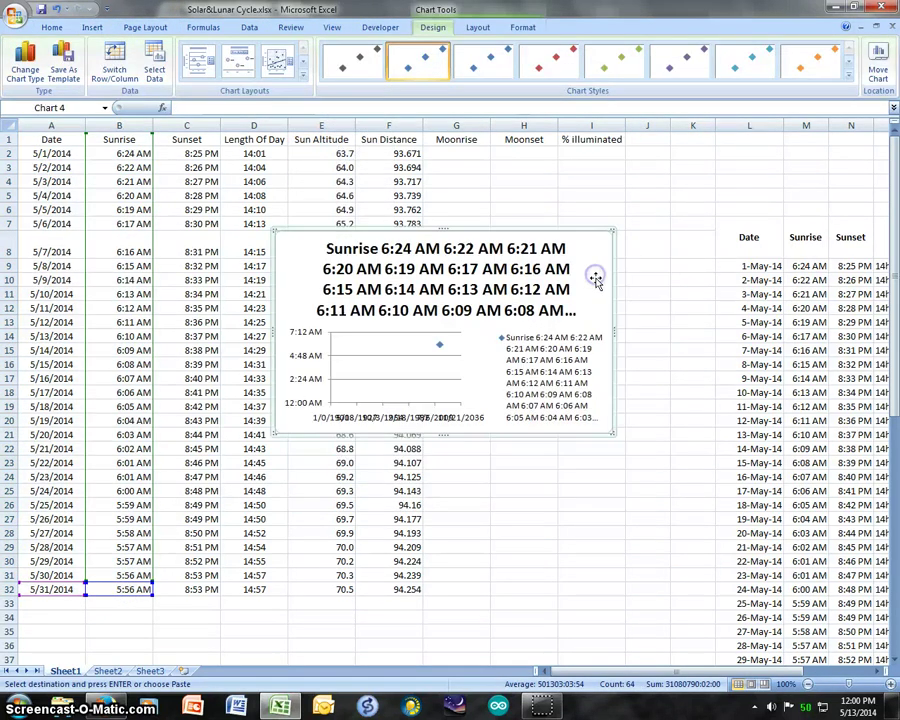
{"action": "key", "text": "Delete"}
{"action": "left_click", "coordinate": [487, 171]}
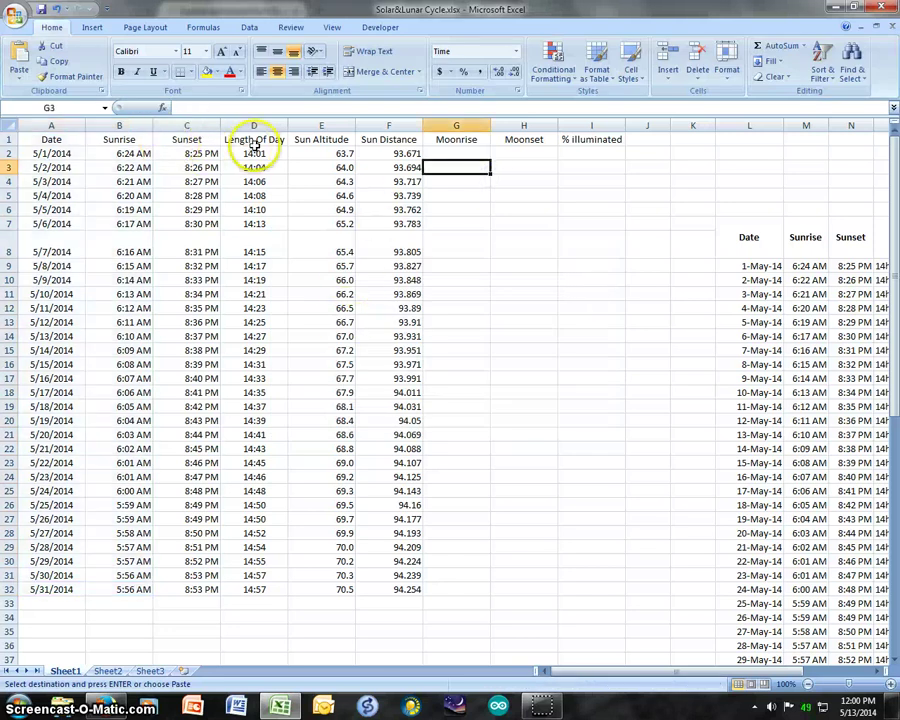
- Insert a markers-only scatter chart of D1:E32 and move it up and to the right
{"action": "left_click_drag", "start_coordinate": [258, 140], "coordinate": [315, 590]}
{"action": "left_click", "coordinate": [91, 27]}
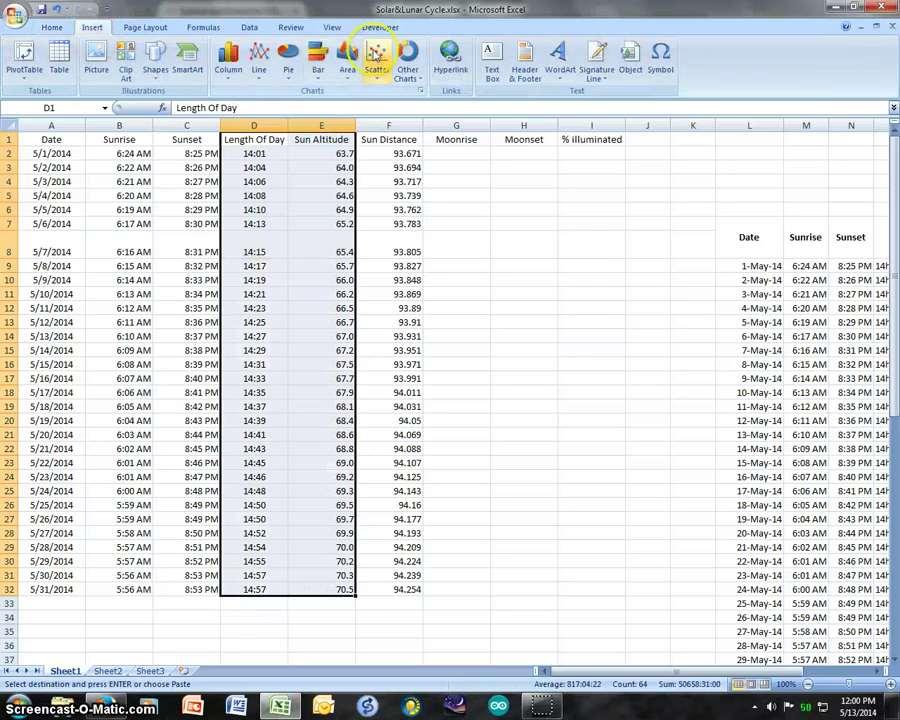
{"action": "left_click", "coordinate": [374, 58]}
{"action": "left_click", "coordinate": [313, 117]}
{"action": "left_click_drag", "start_coordinate": [562, 357], "coordinate": [670, 258]}
{"action": "left_click", "coordinate": [595, 277]}
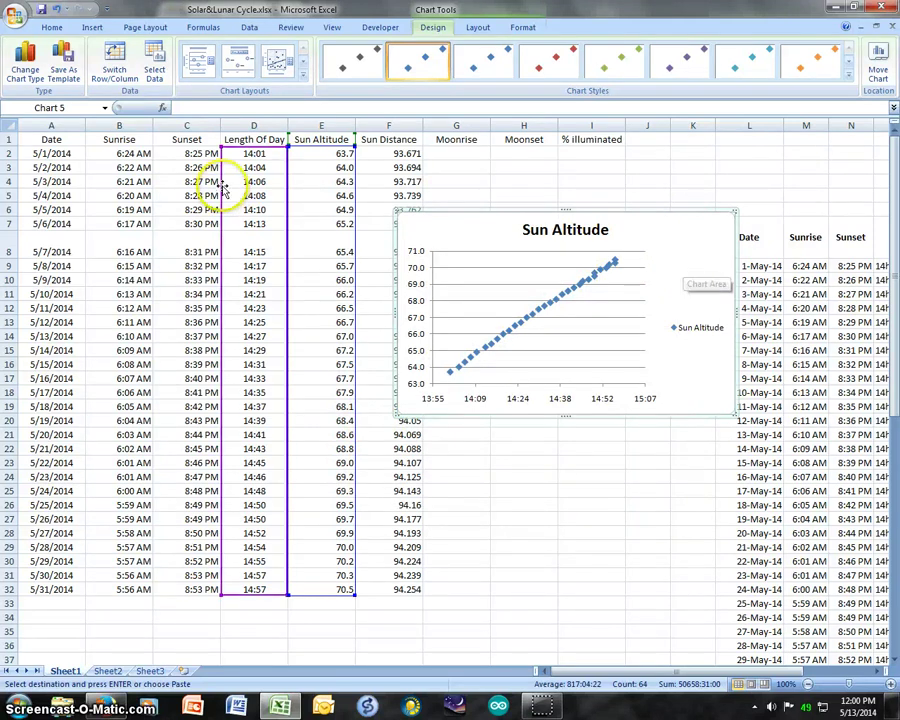
{"action": "left_click", "coordinate": [470, 168]}
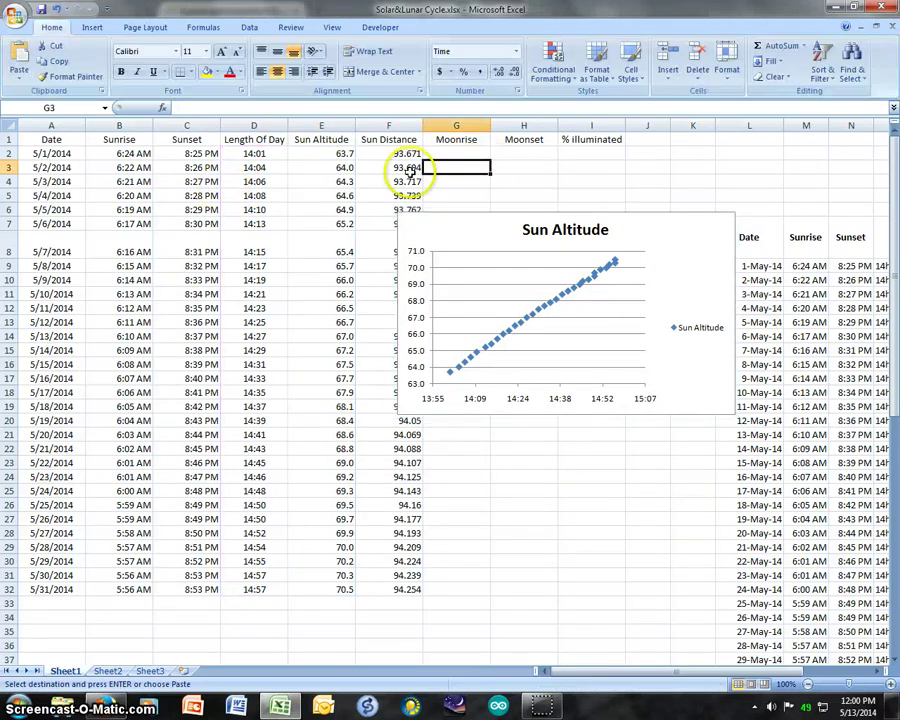
{"action": "left_click", "coordinate": [697, 252]}
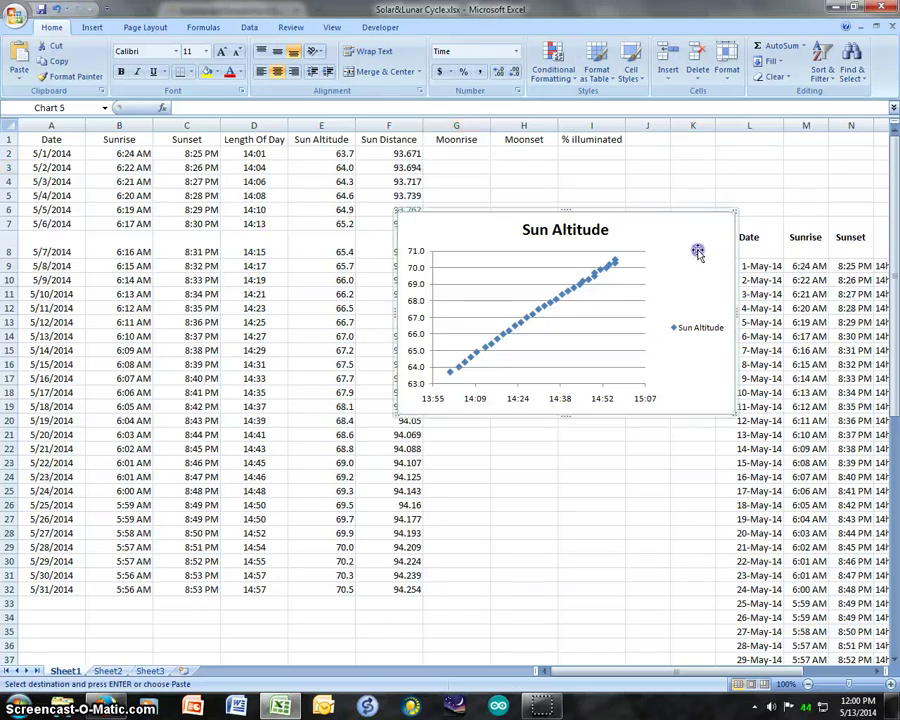